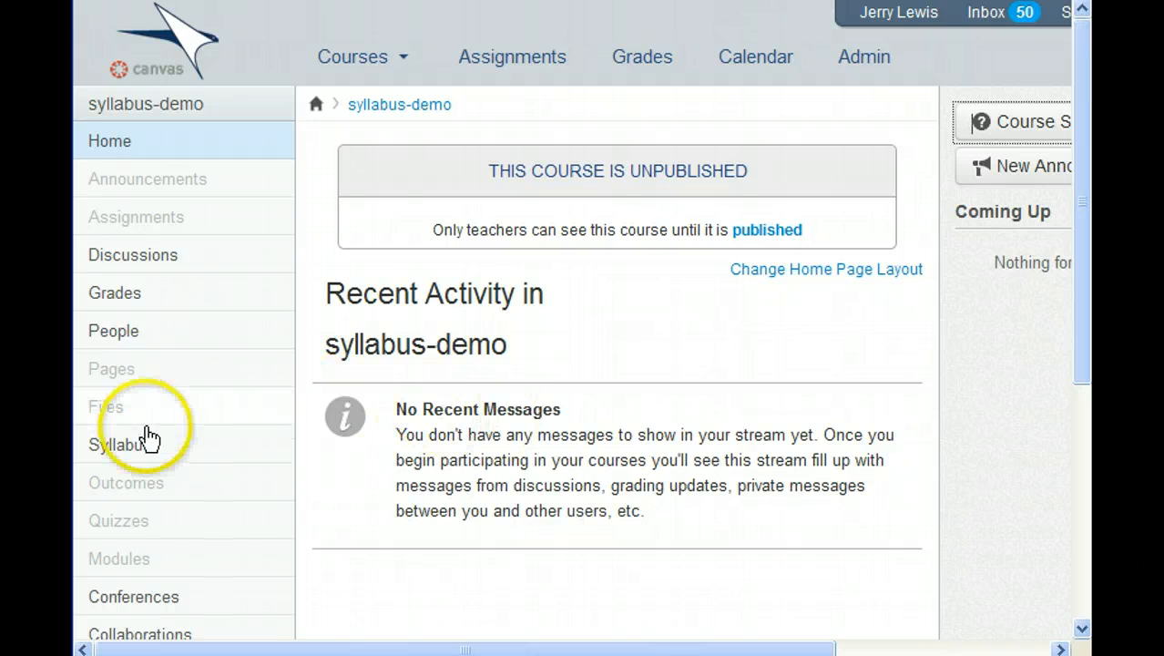
# - Add a new, empty module named 'Course Info' on the course's Modules page
pyautogui.click(119, 561)
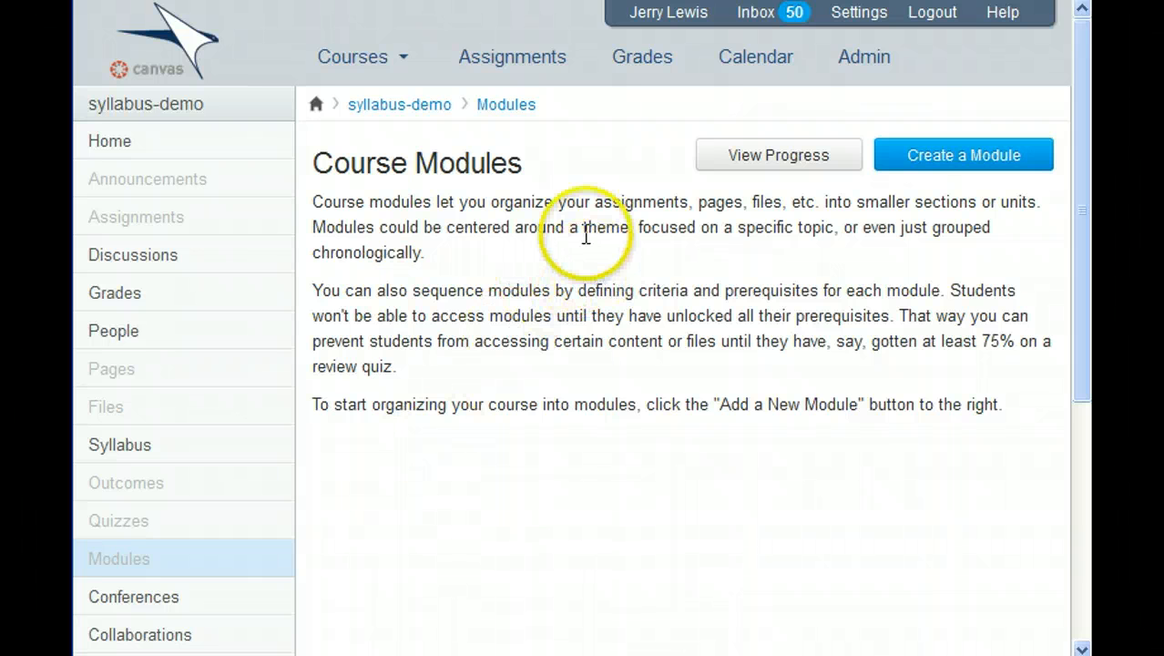
pyautogui.click(967, 157)
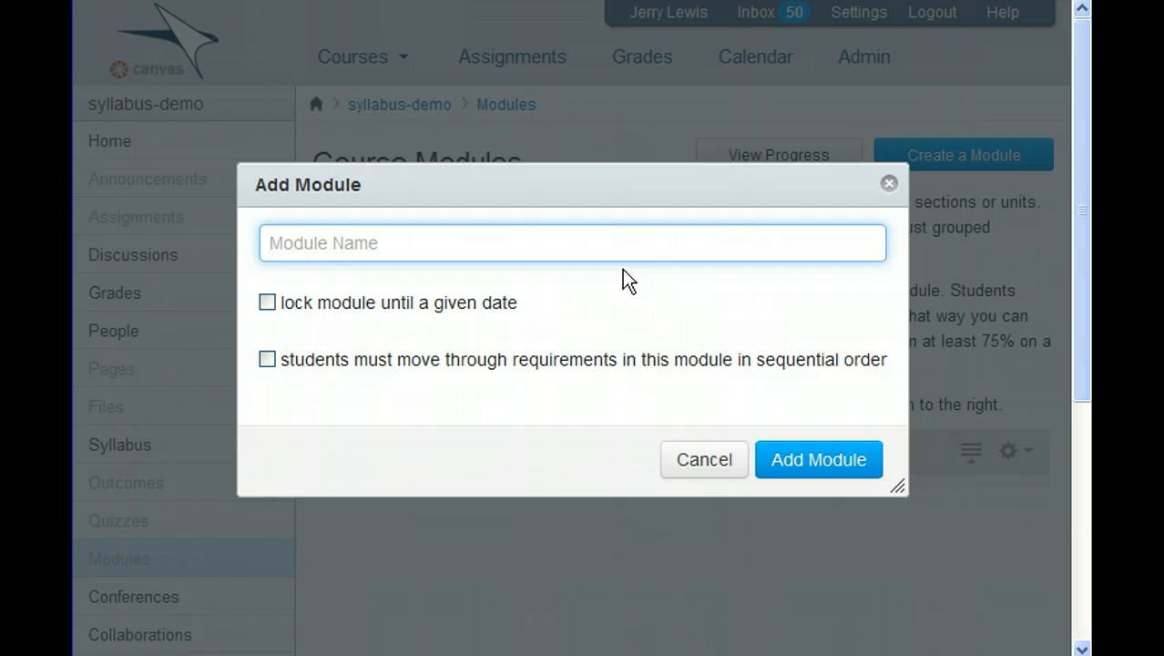
pyautogui.write('Cou')
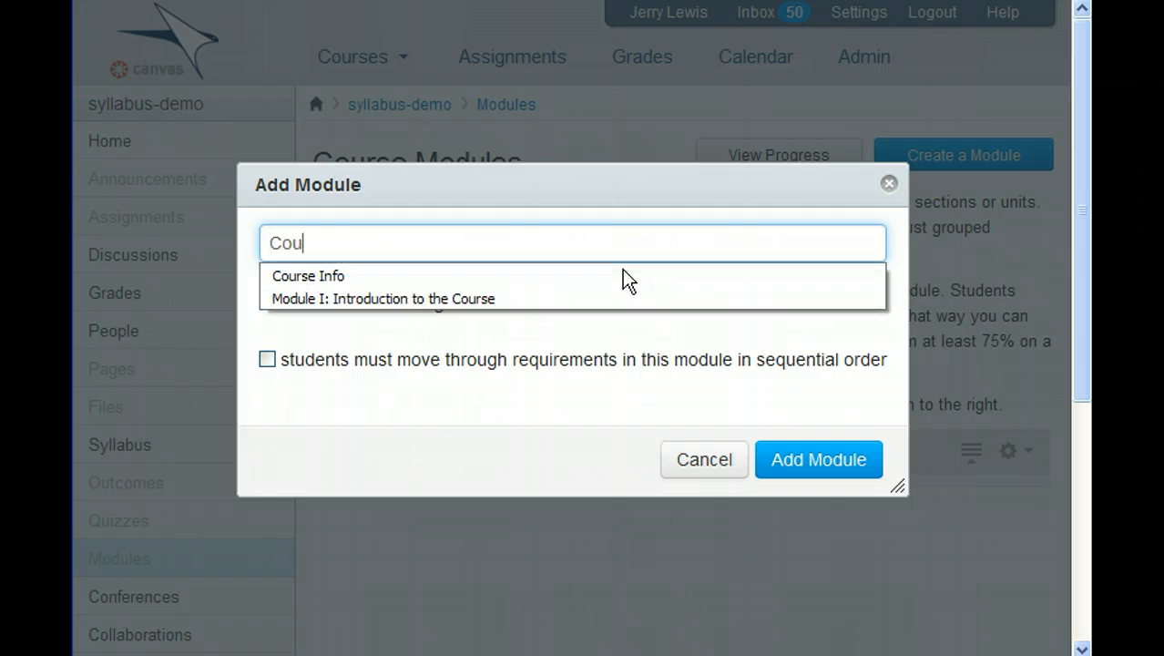
pyautogui.press('Down')
pyautogui.press('Return')
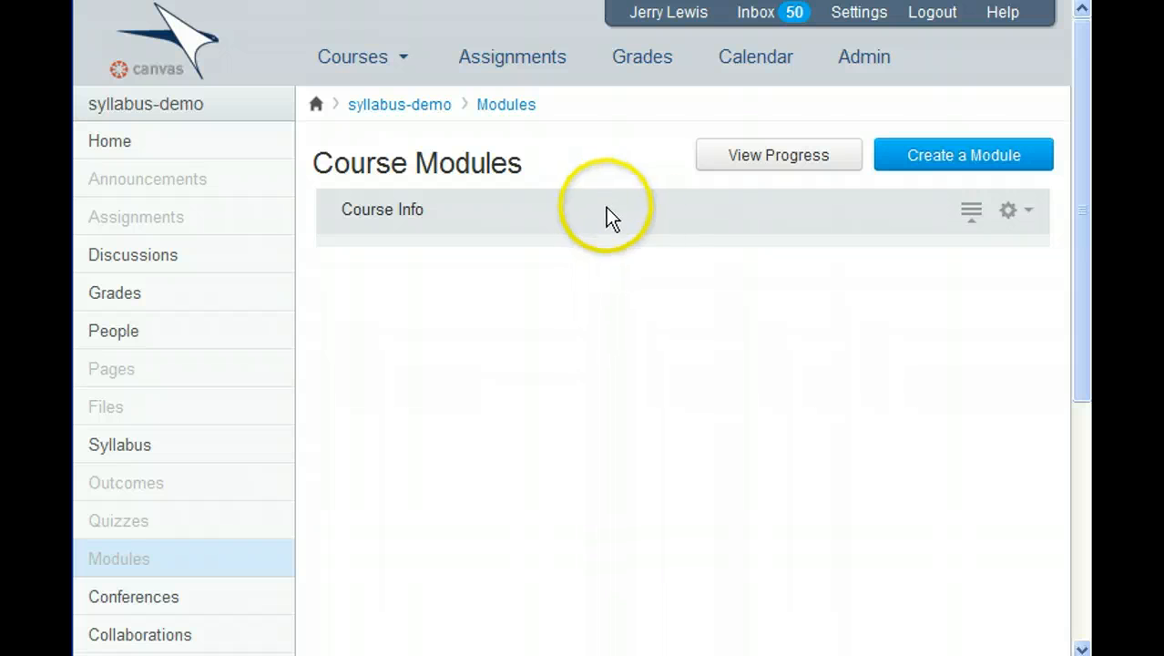
# - Upload Syllabus83Sp12.pdf as a new file item in the Course Info module
pyautogui.click(1011, 211)
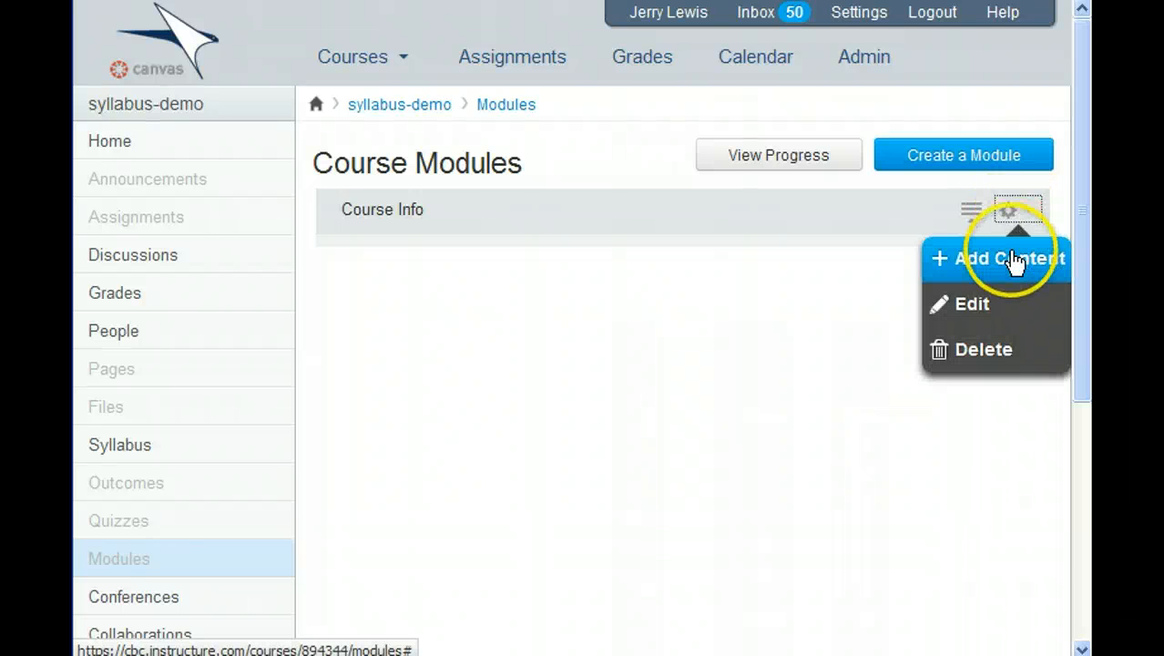
pyautogui.click(1011, 259)
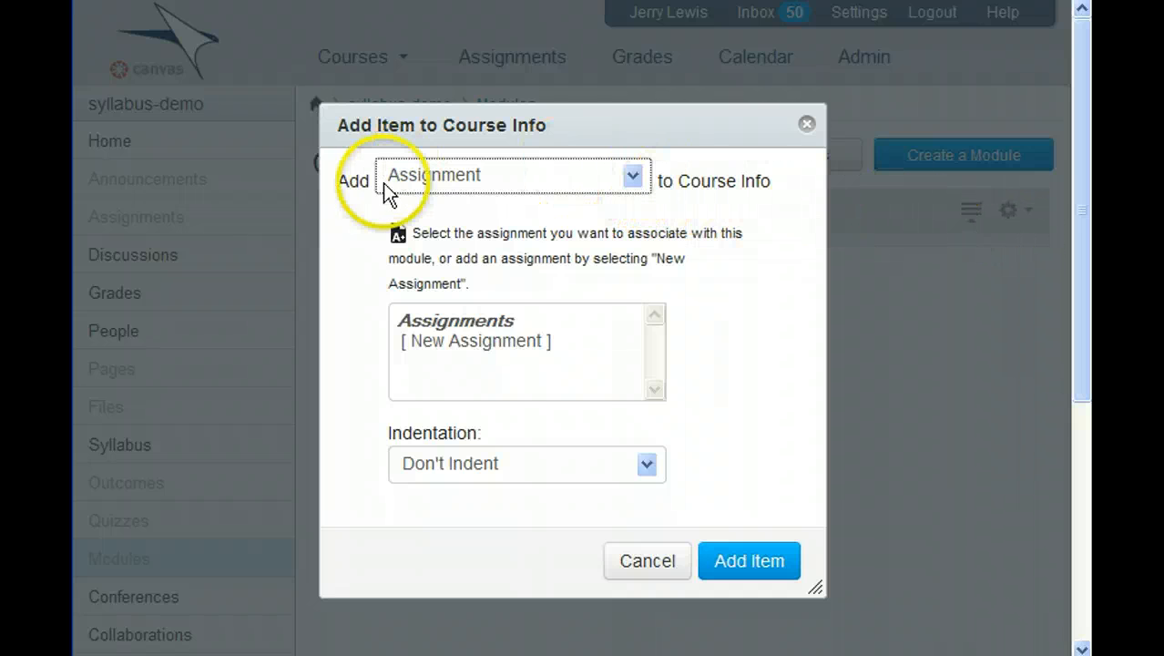
pyautogui.click(636, 177)
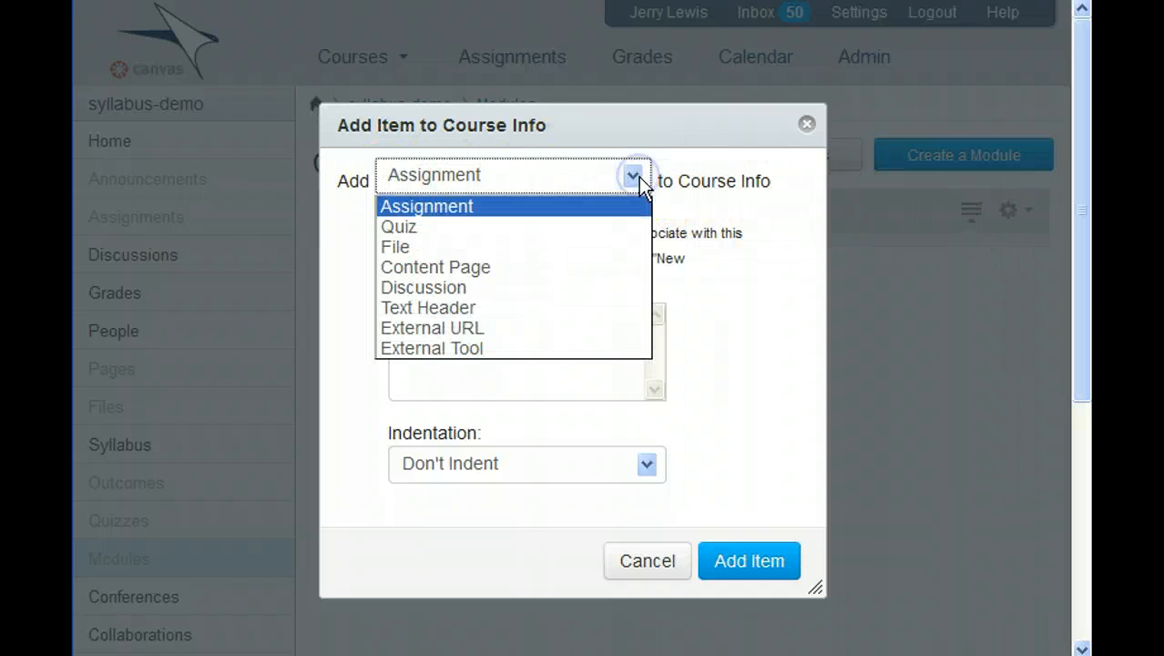
pyautogui.click(463, 251)
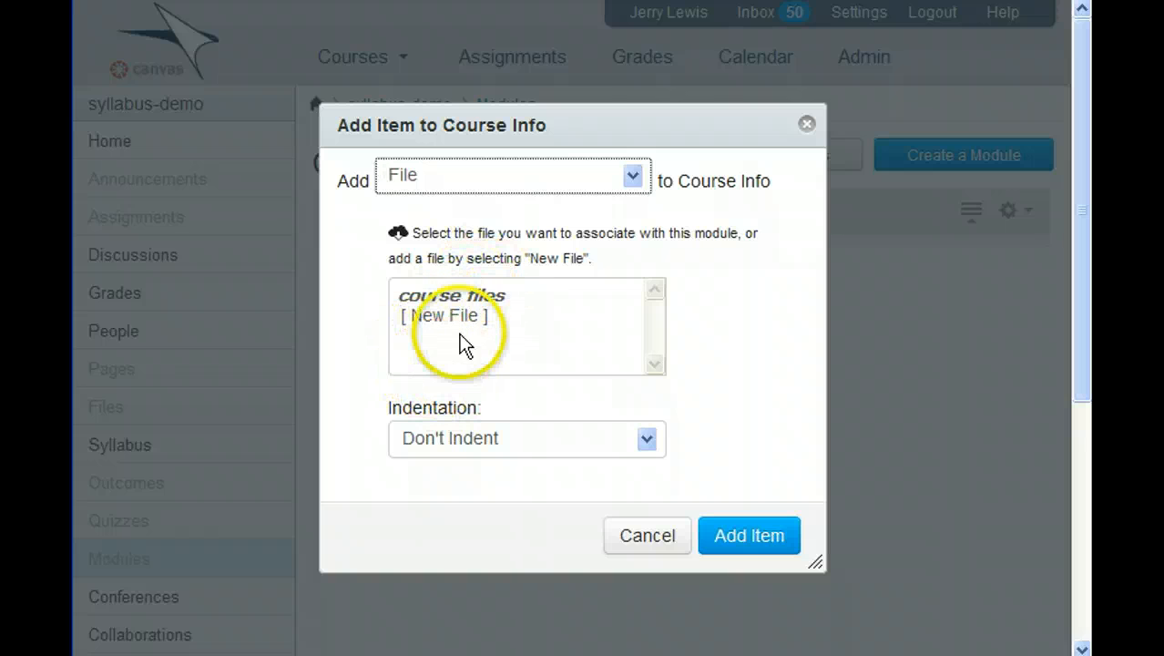
pyautogui.click(450, 312)
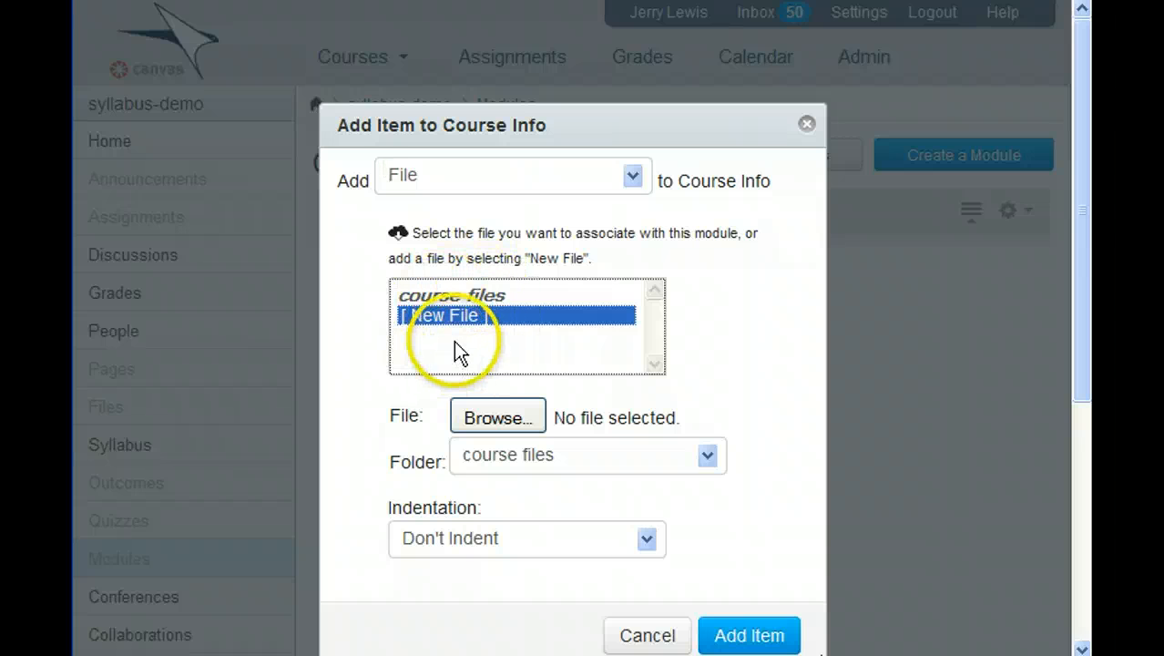
pyautogui.click(499, 417)
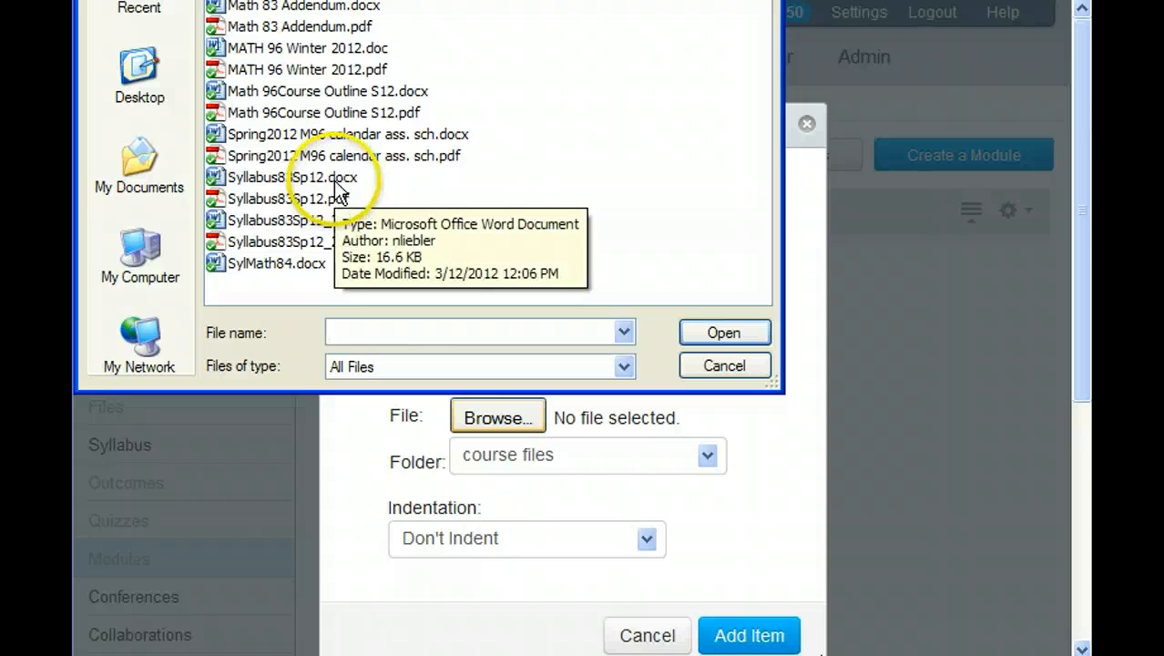
pyautogui.click(333, 178)
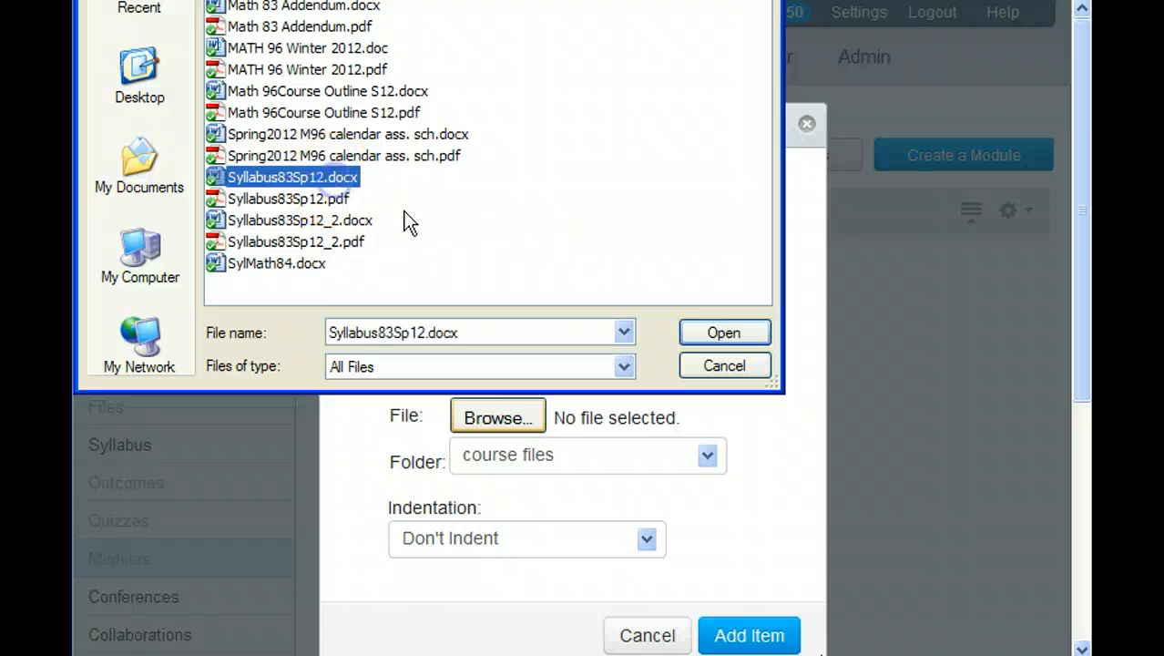
pyautogui.click(348, 198)
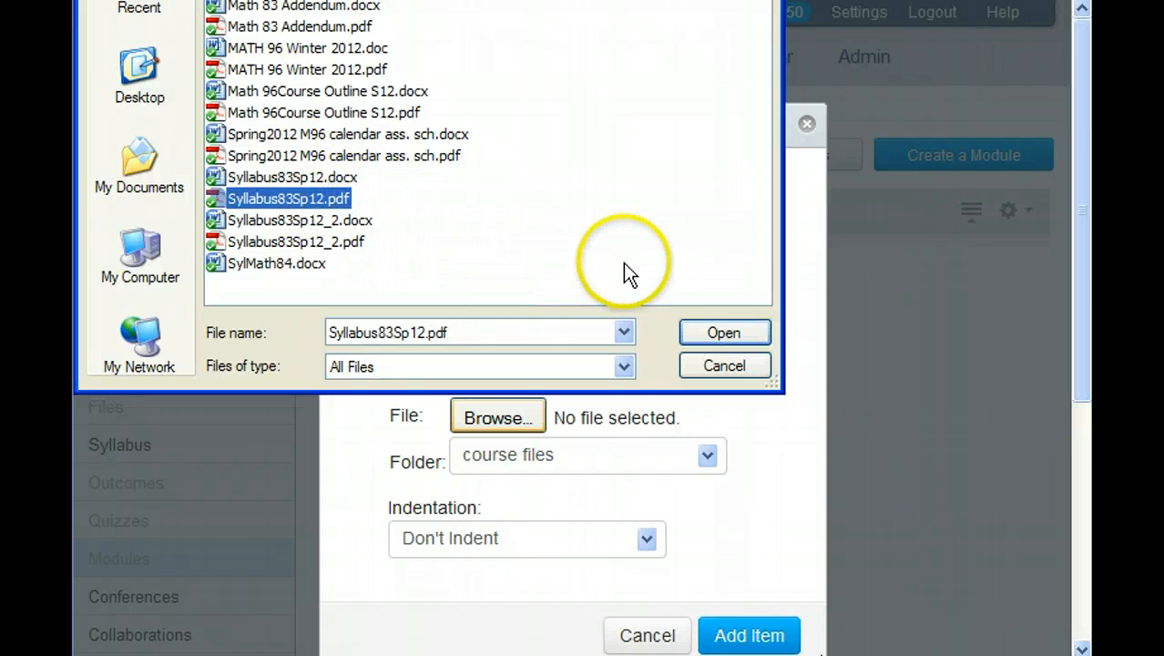
pyautogui.click(721, 332)
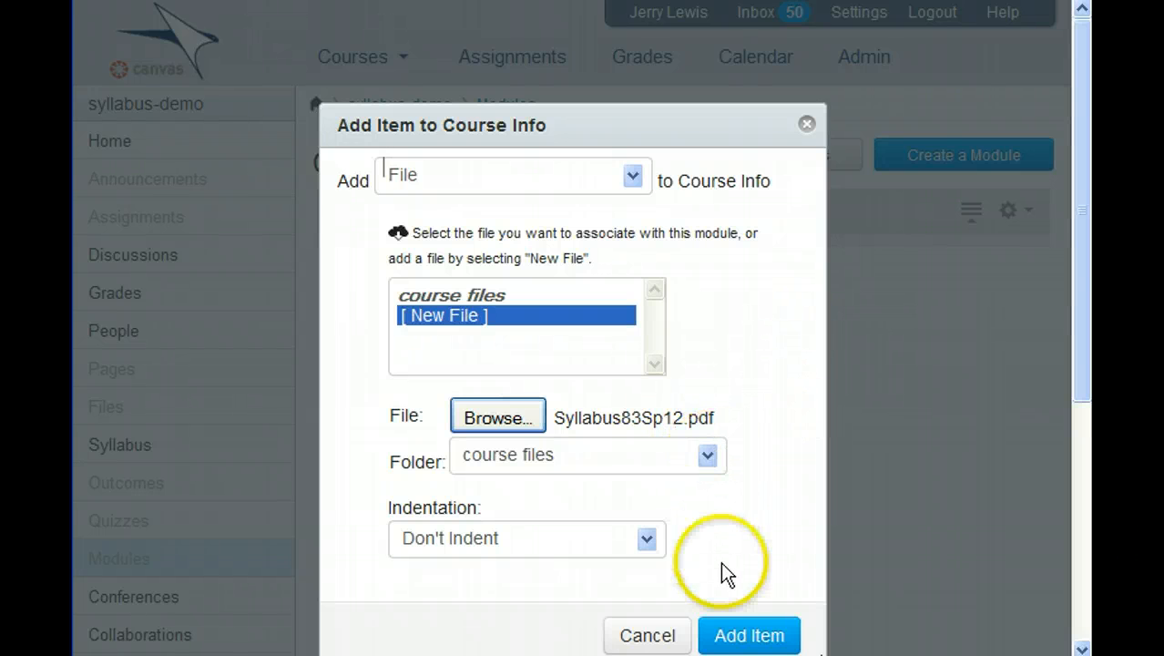
pyautogui.click(765, 637)
pyautogui.click(905, 551)
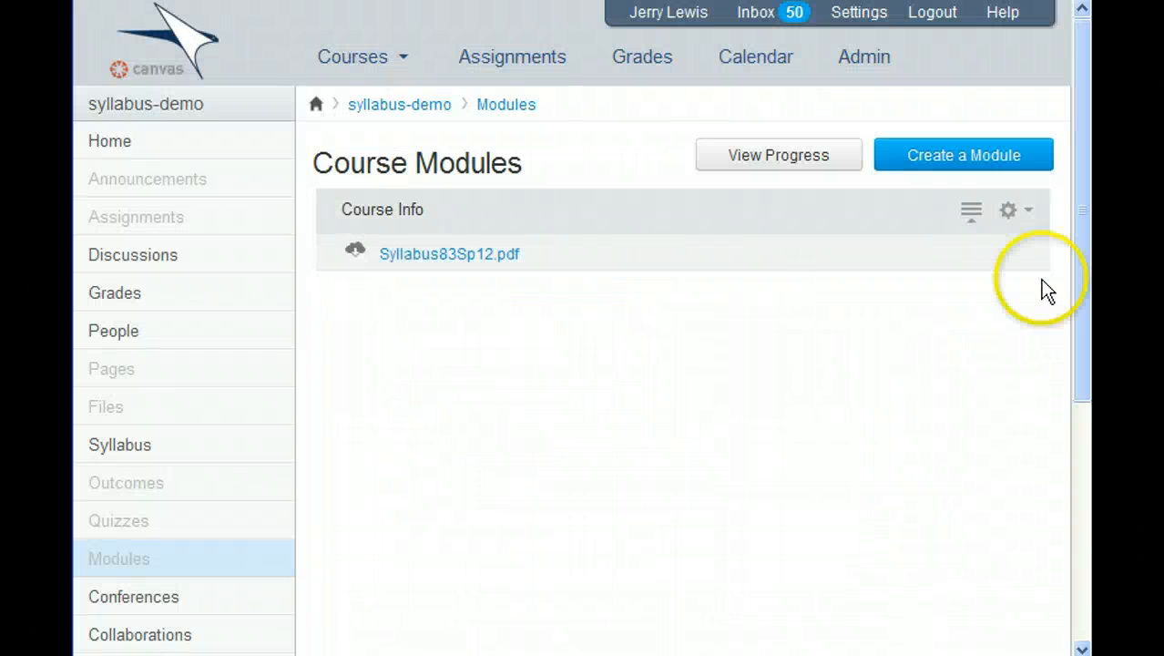
# - Upload Math 83 Addendum.pdf as a new file item in Course Info
pyautogui.click(1027, 211)
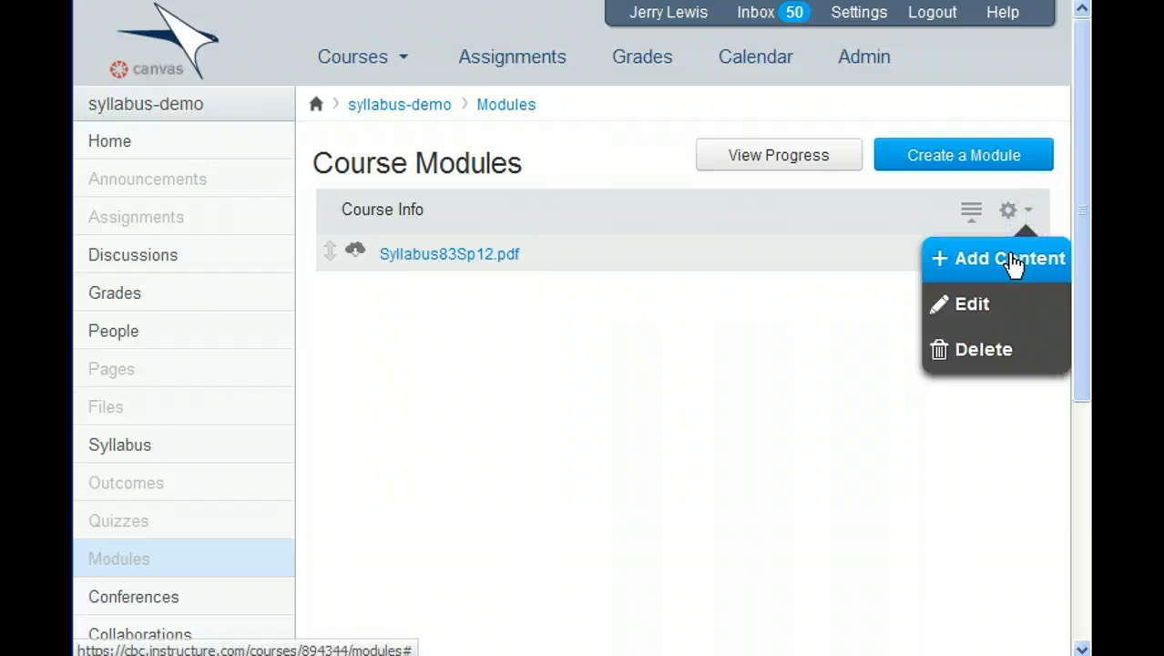
pyautogui.click(1013, 262)
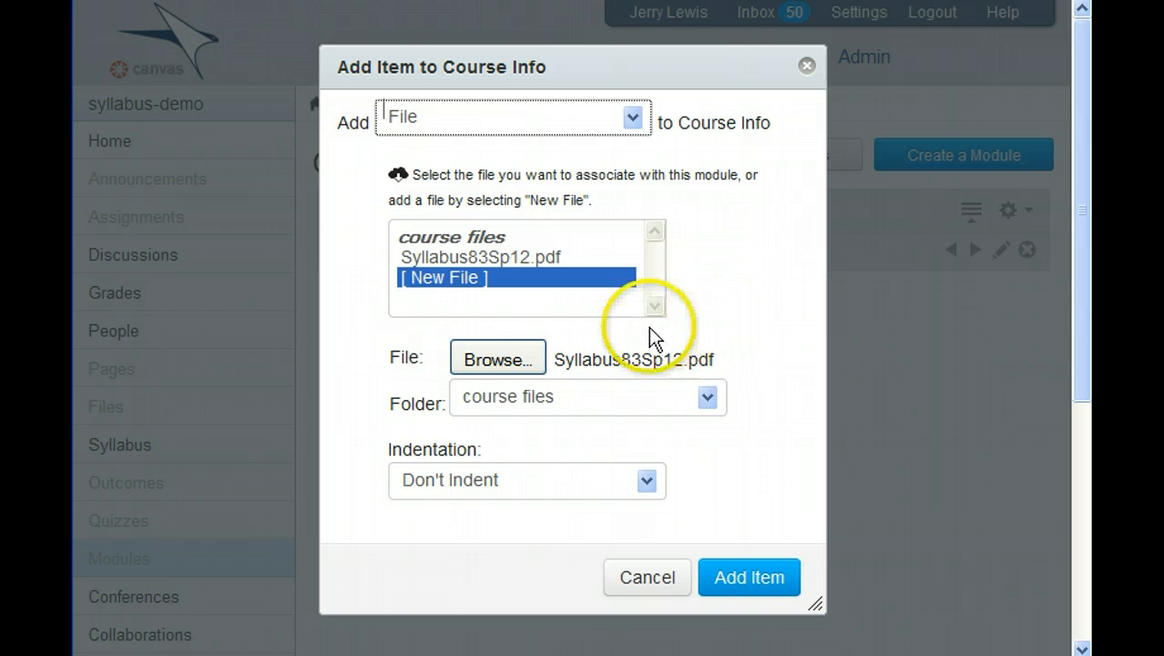
pyautogui.click(473, 277)
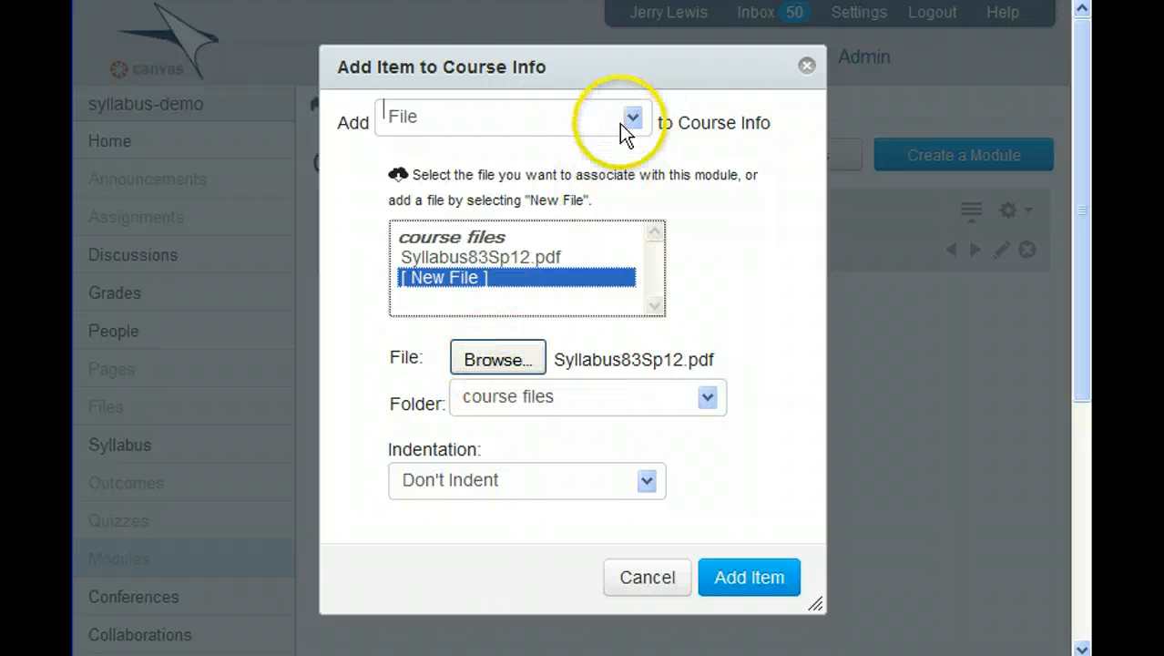
pyautogui.click(492, 362)
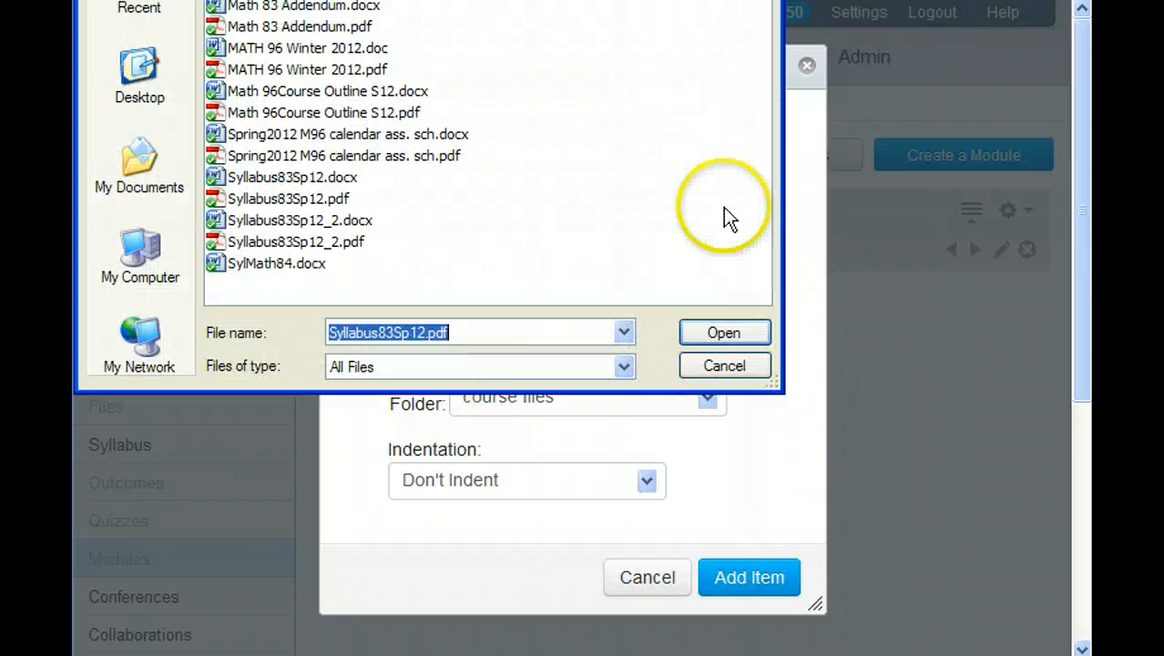
pyautogui.click(364, 26)
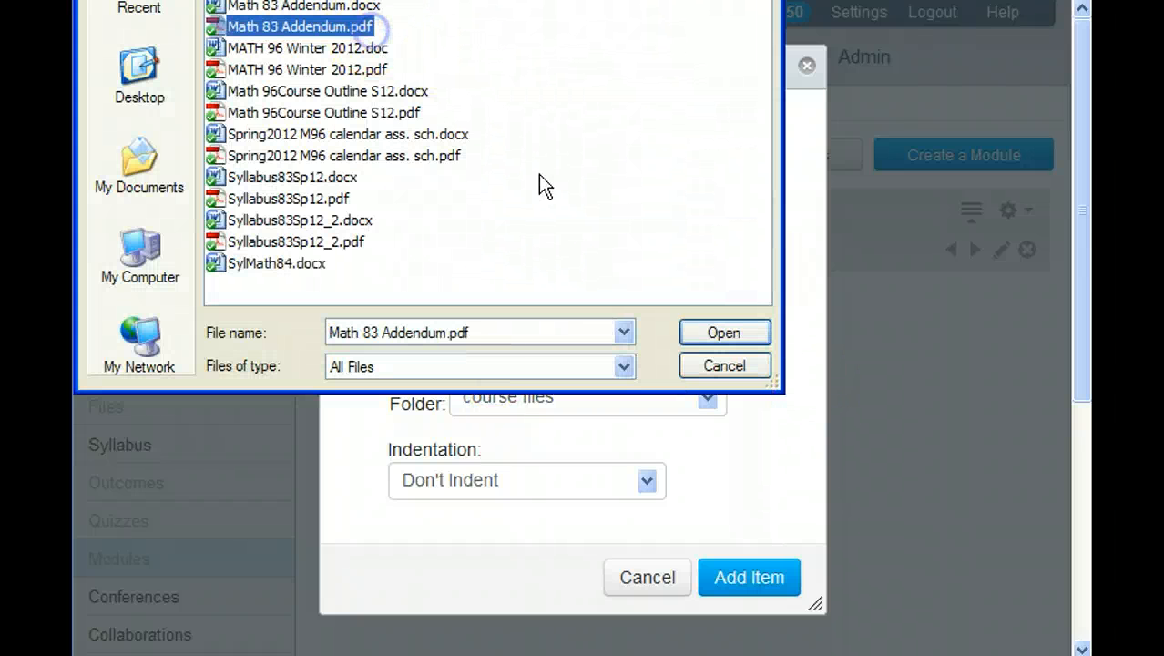
pyautogui.click(722, 334)
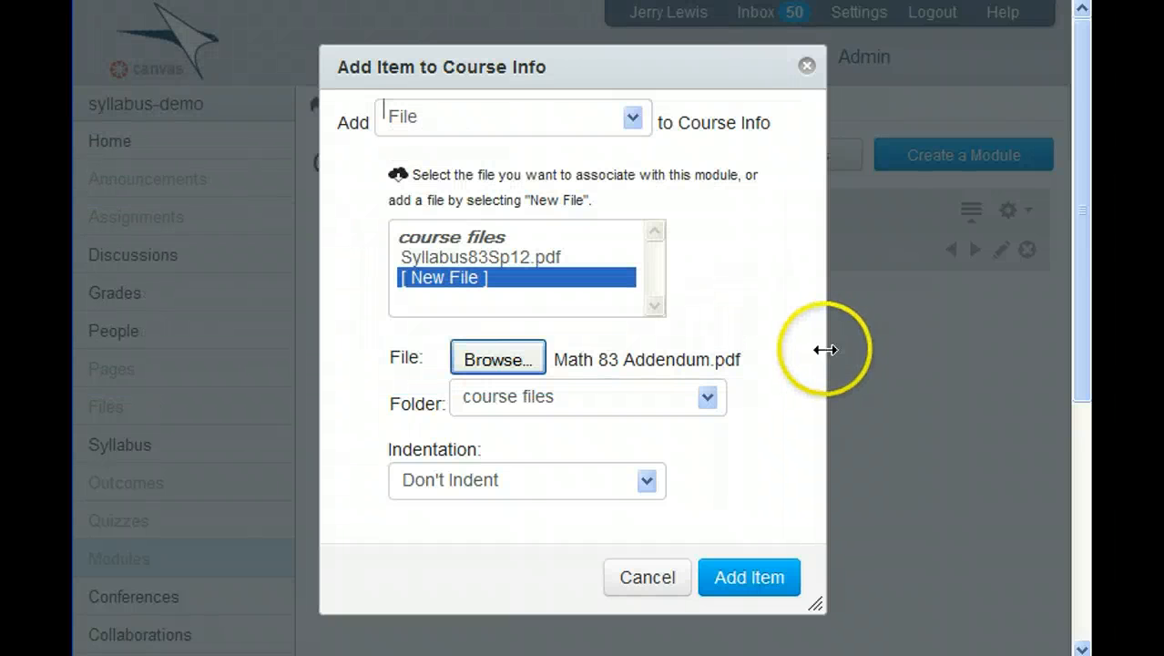
pyautogui.click(748, 574)
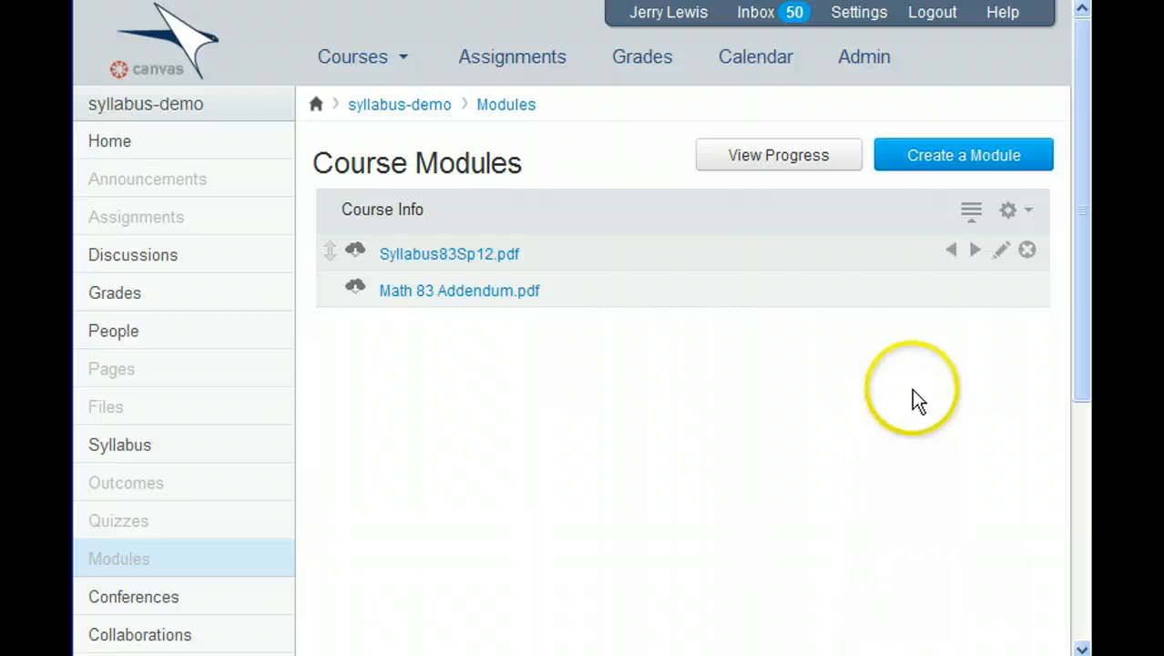
# - Upload Grade Calculation sheet.pdf as the third file item in Course Info
pyautogui.click(1024, 213)
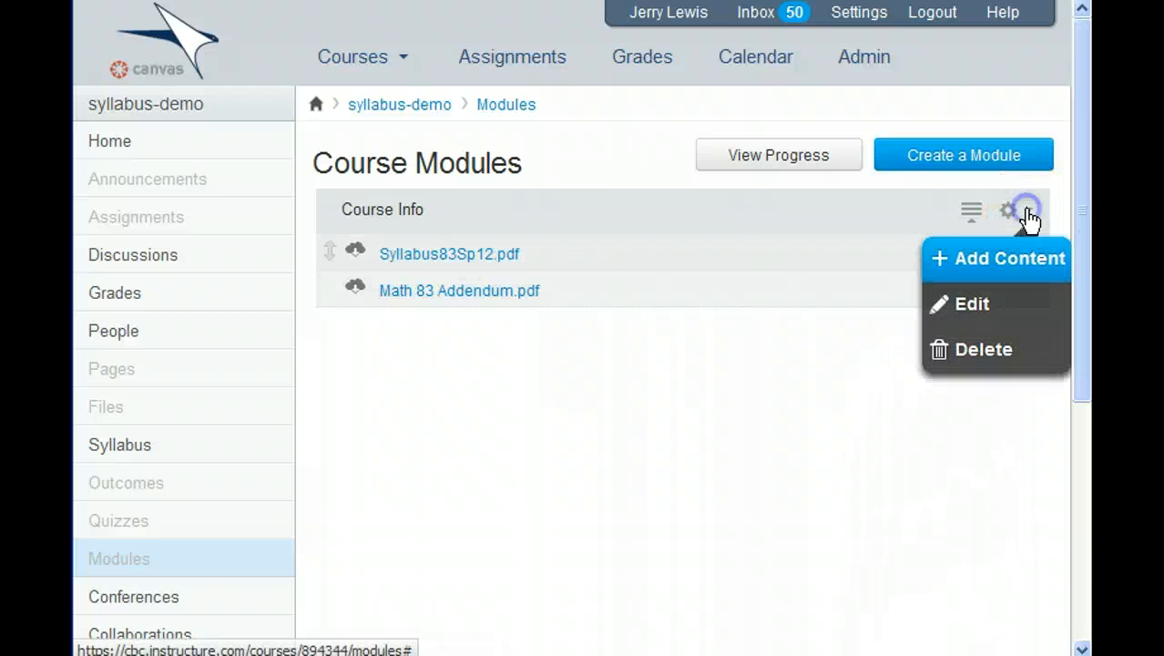
pyautogui.click(1027, 259)
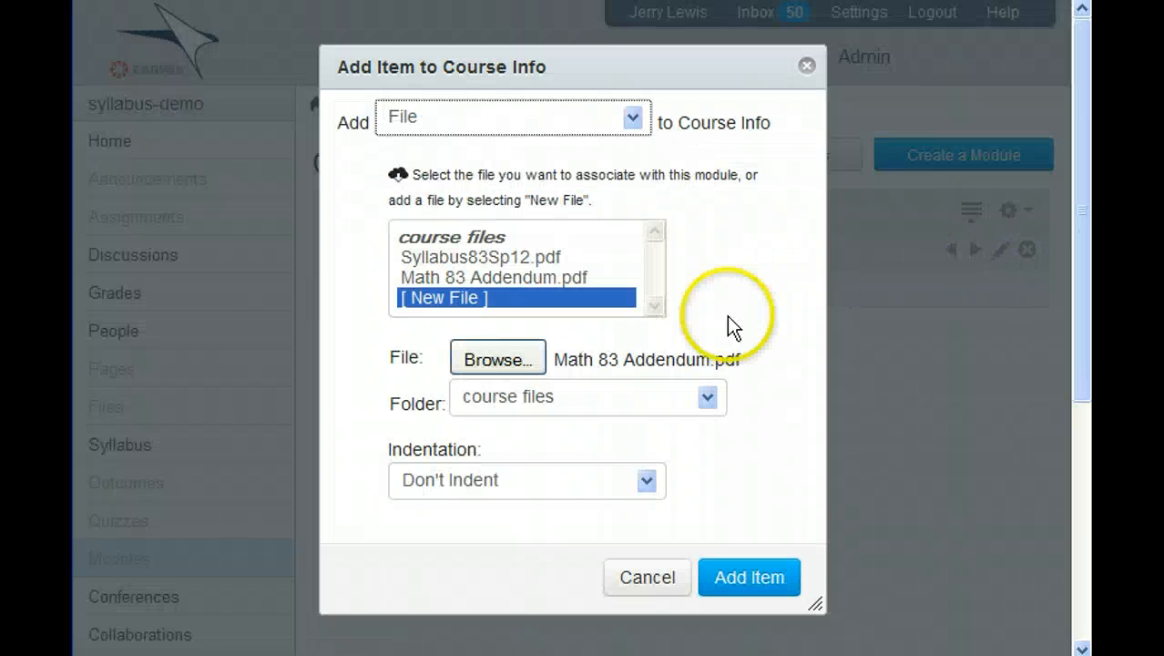
pyautogui.click(484, 360)
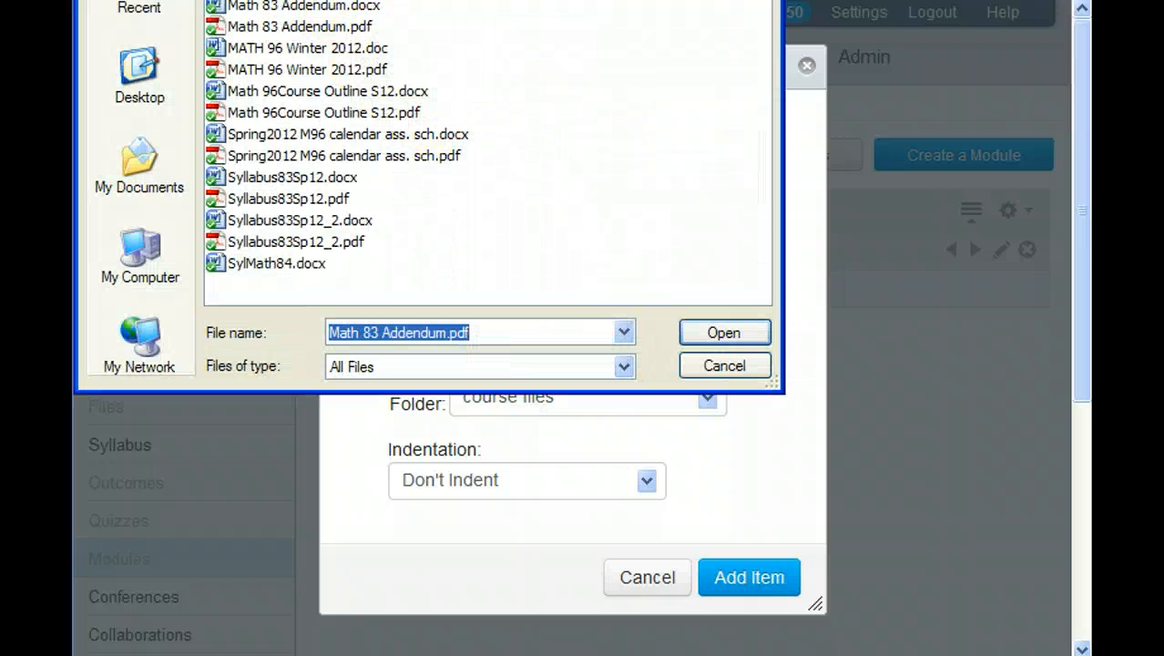
pyautogui.click(712, 333)
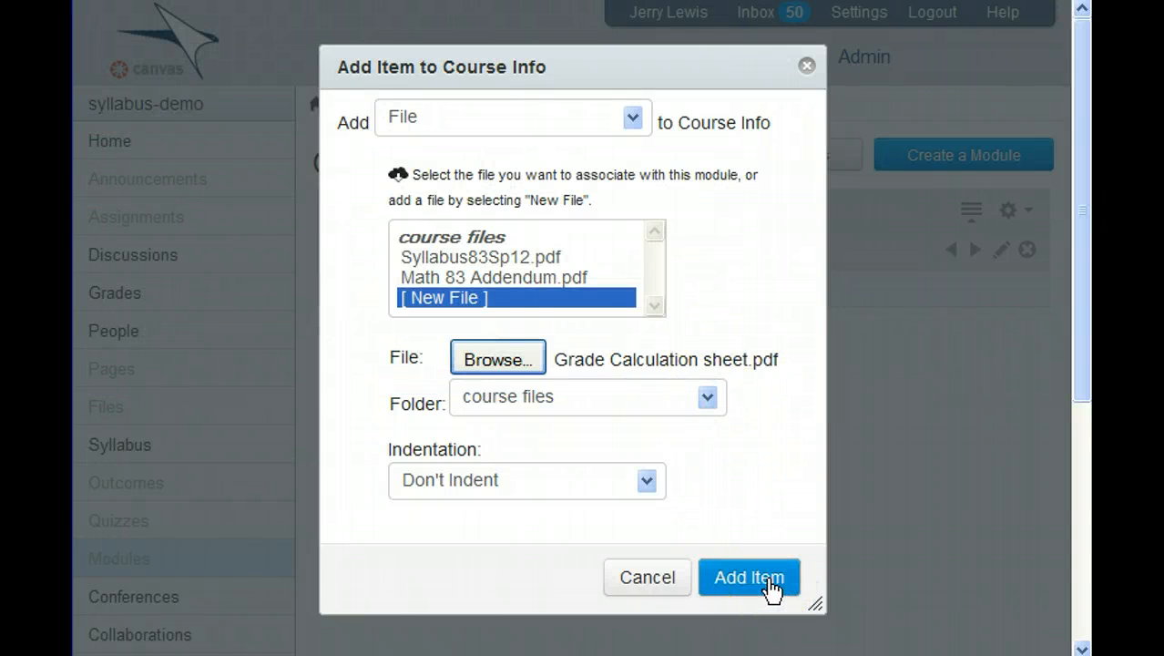
pyautogui.click(769, 583)
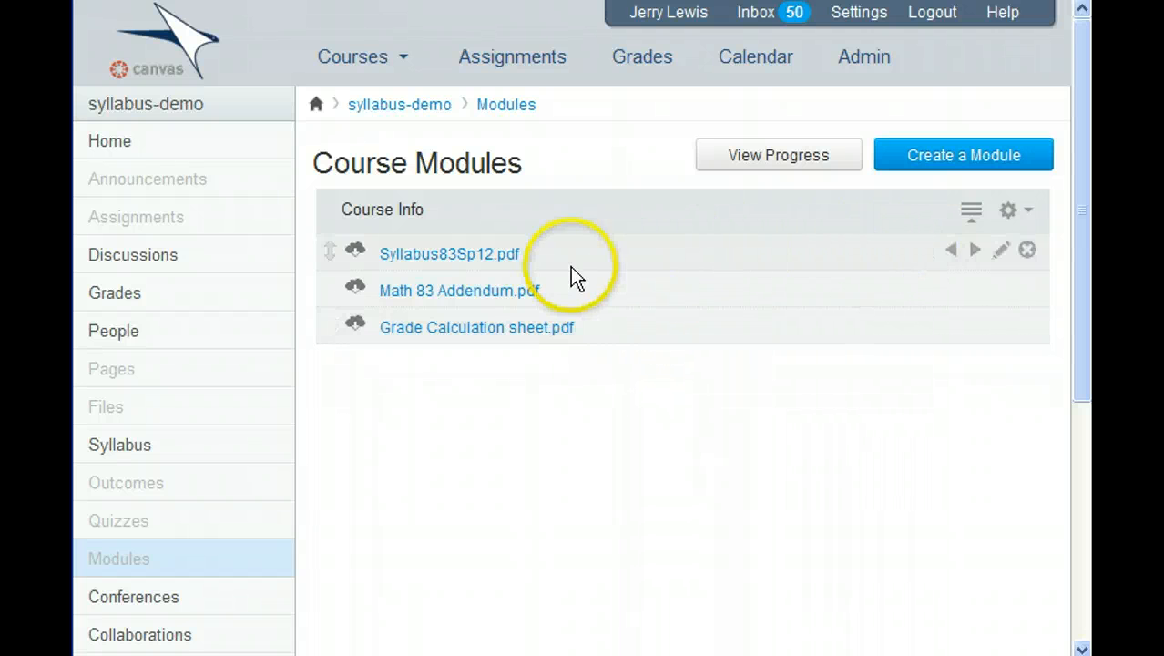
# - Retitle the Syllabus83Sp12.pdf item as 'Math 83 Syllabus' and update it
pyautogui.click(543, 369)
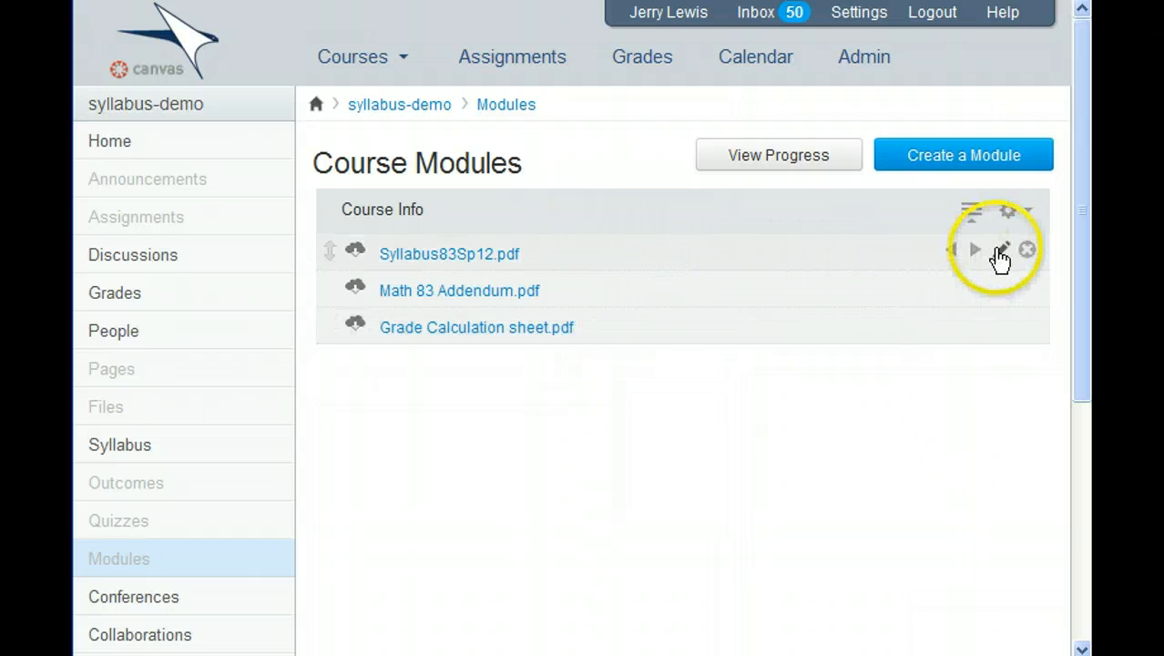
pyautogui.click(1000, 251)
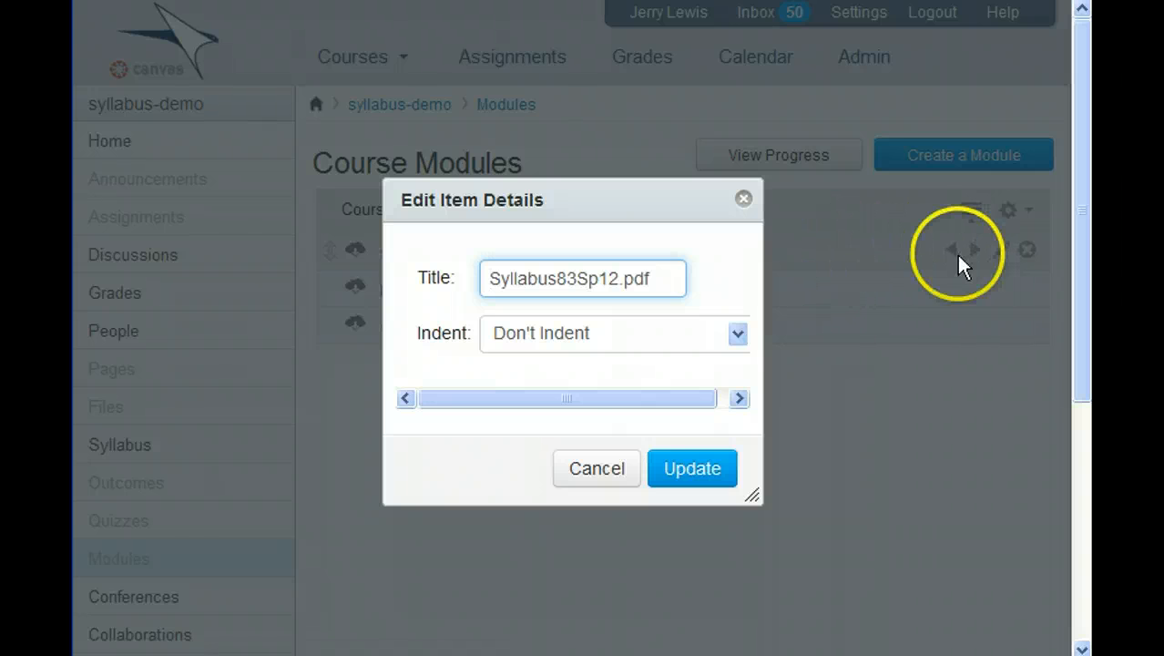
pyautogui.click(593, 470)
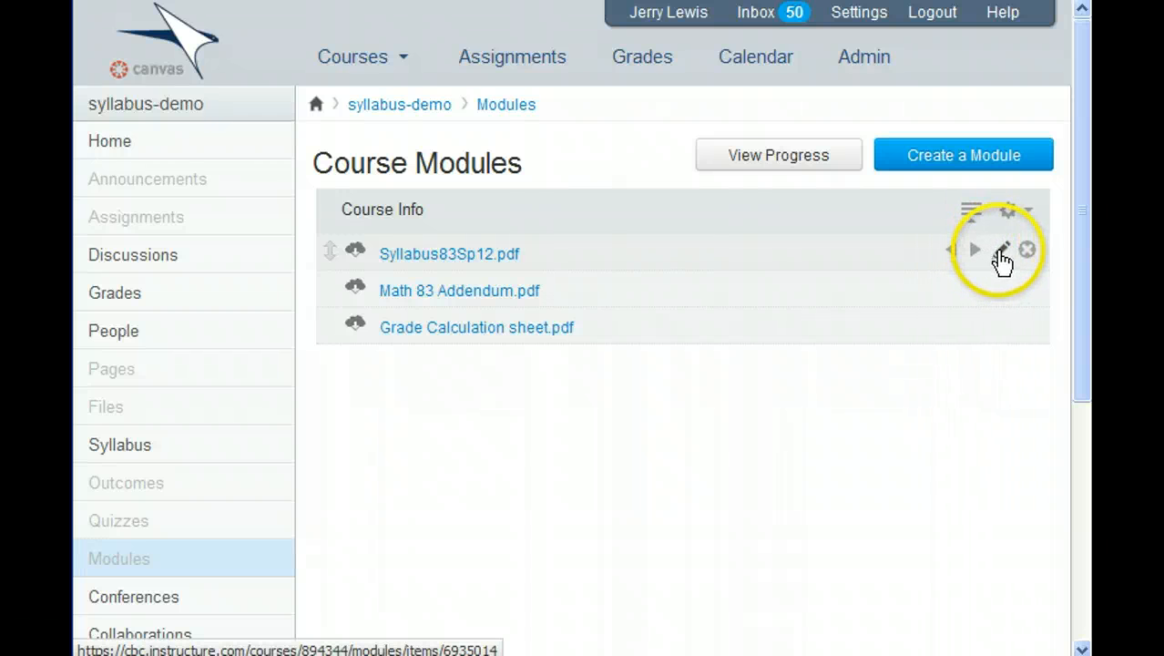
pyautogui.click(1002, 251)
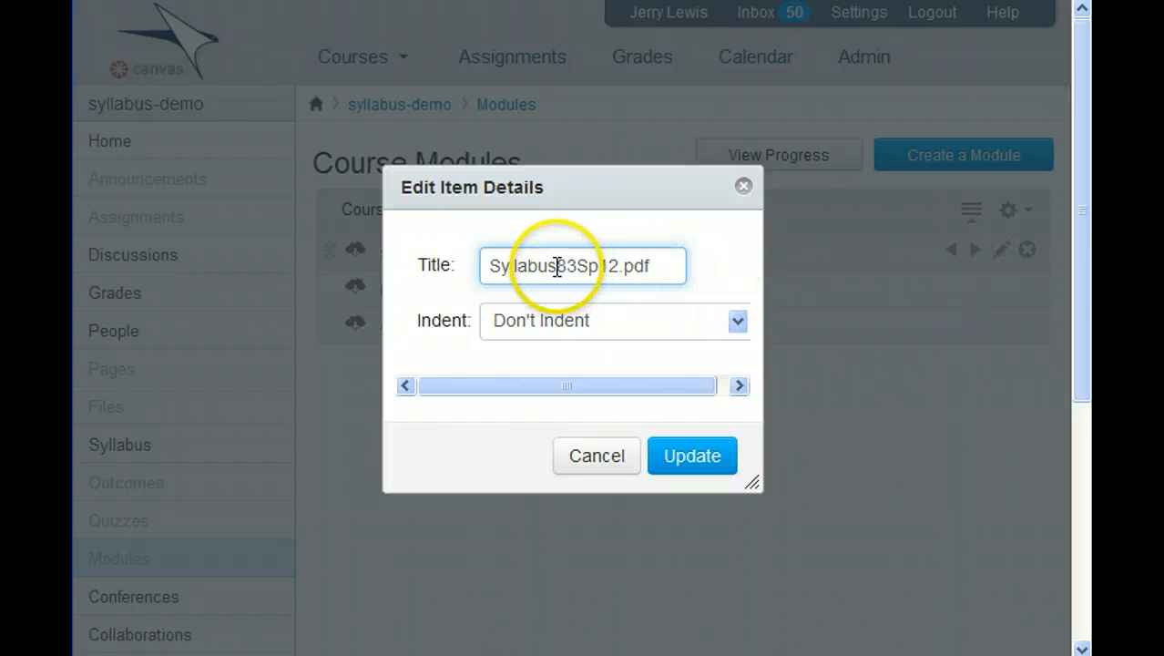
pyautogui.moveTo(558, 265); pyautogui.dragTo(629, 267)
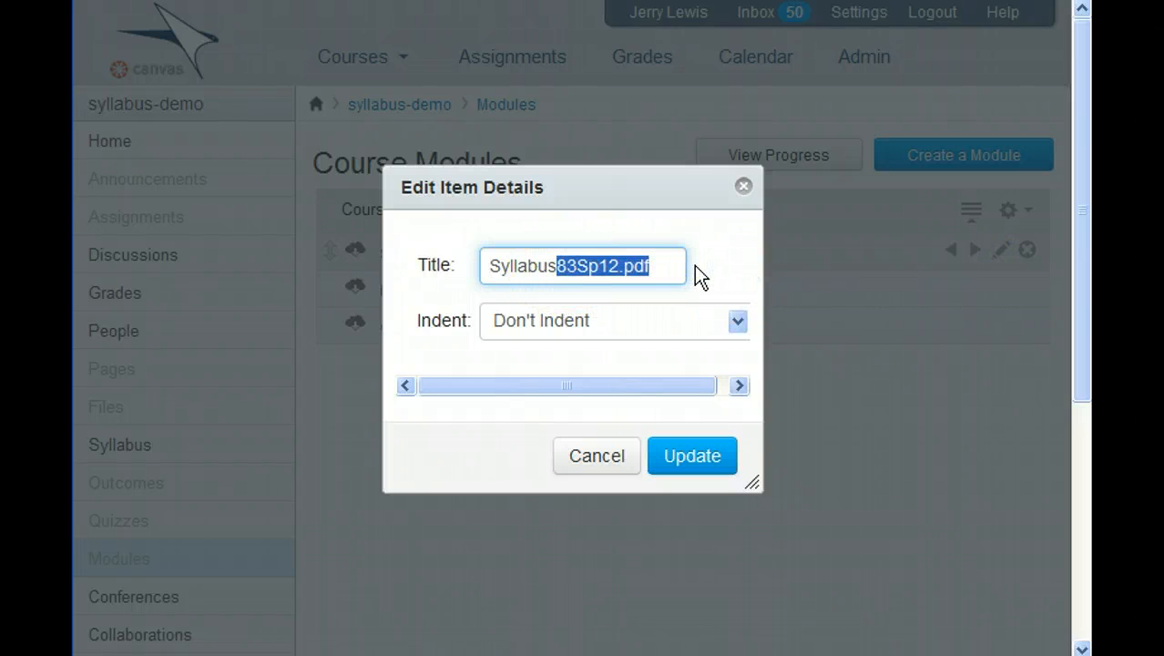
pyautogui.press('BackSpace')
pyautogui.press('Escape')
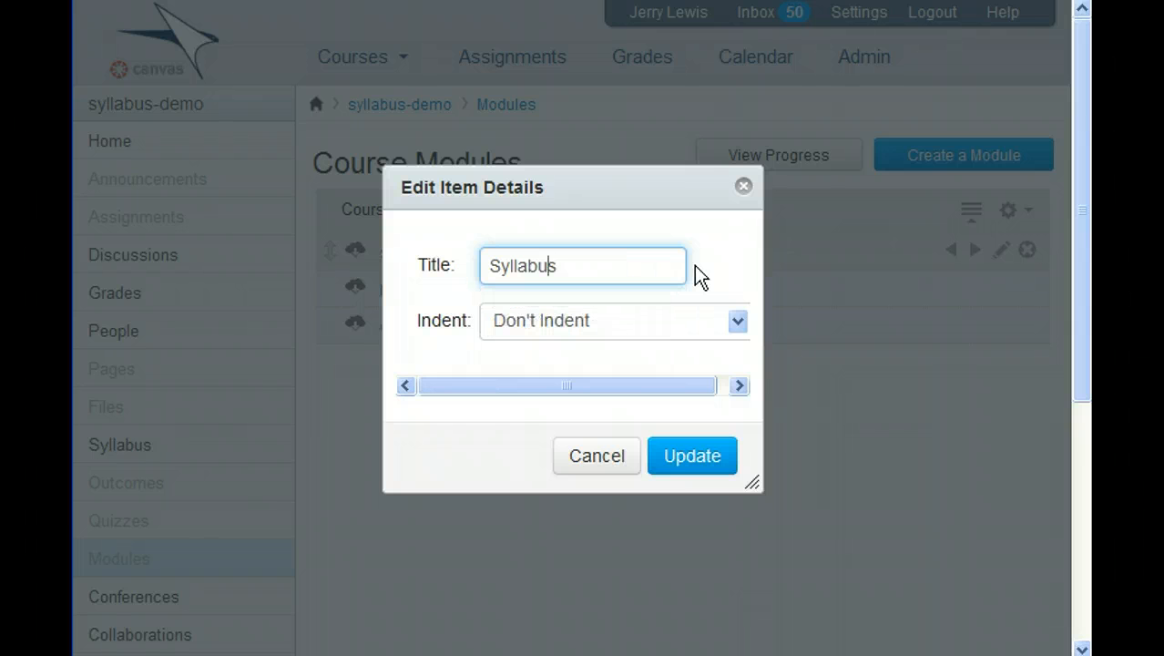
pyautogui.press('Home')
pyautogui.write('Math 83')
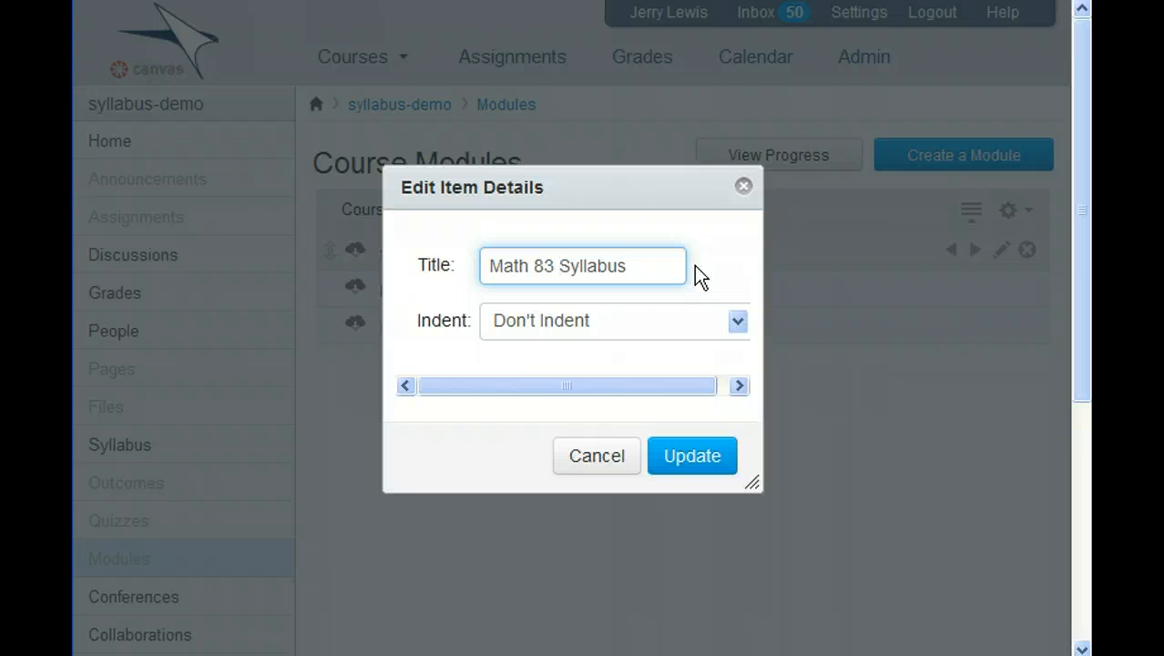
pyautogui.click(694, 453)
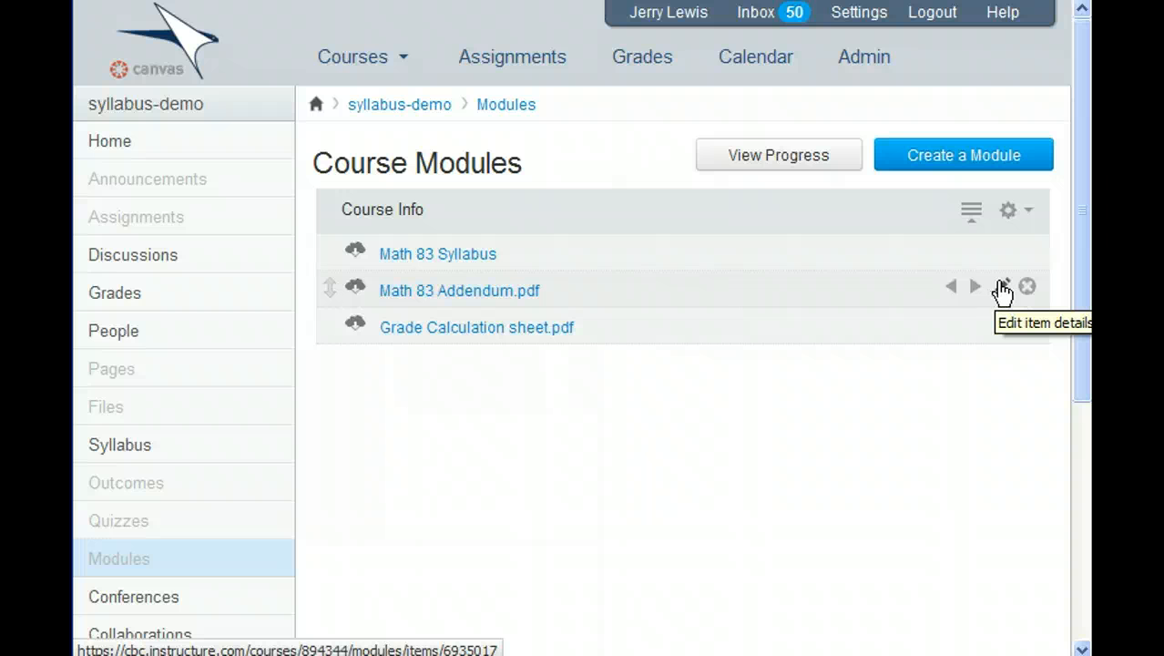
# - Retitle the addendum item as 'Math 83 Addendum' by removing '.pdf'
pyautogui.click(1001, 288)
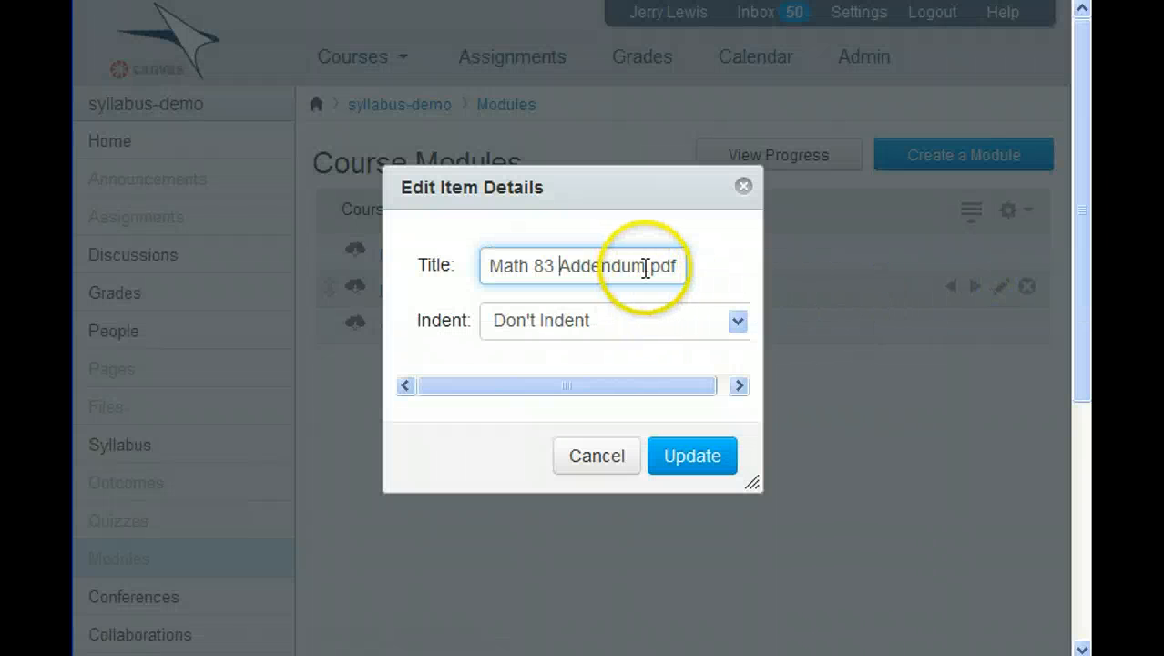
pyautogui.moveTo(646, 264); pyautogui.dragTo(771, 267)
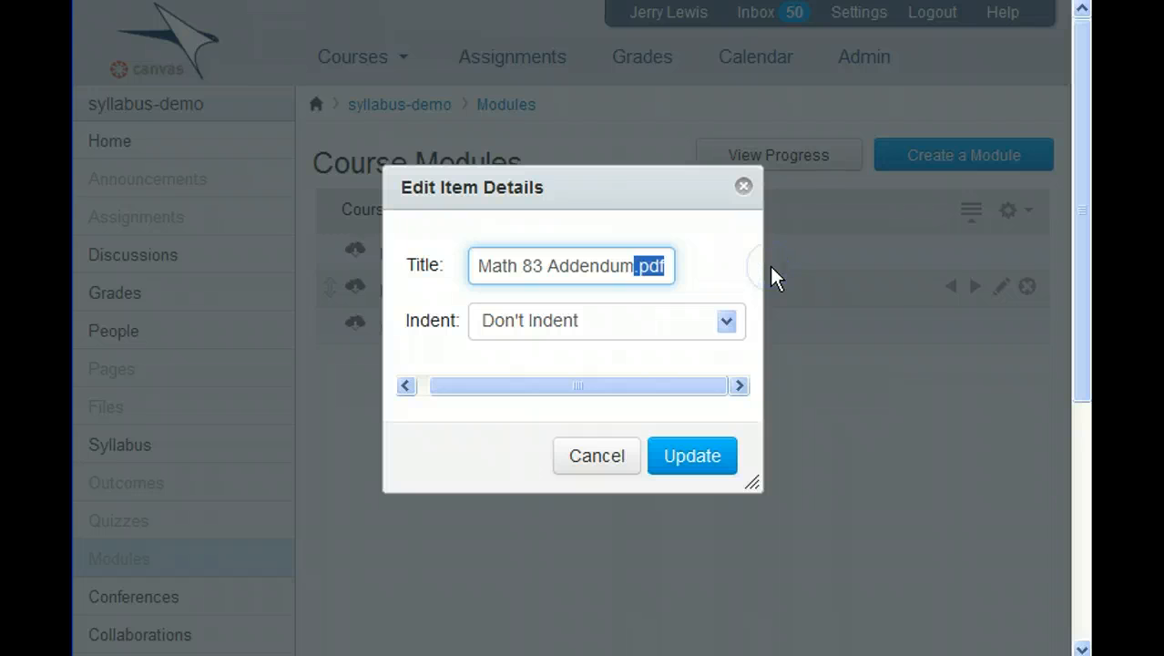
pyautogui.press('BackSpace')
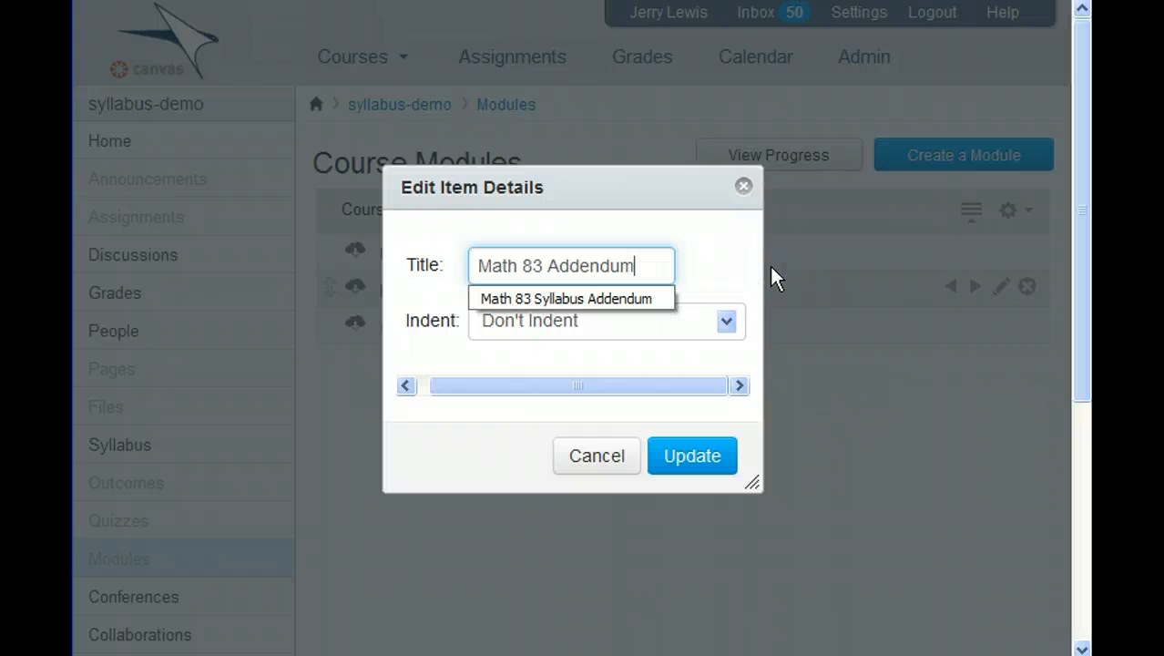
pyautogui.click(697, 451)
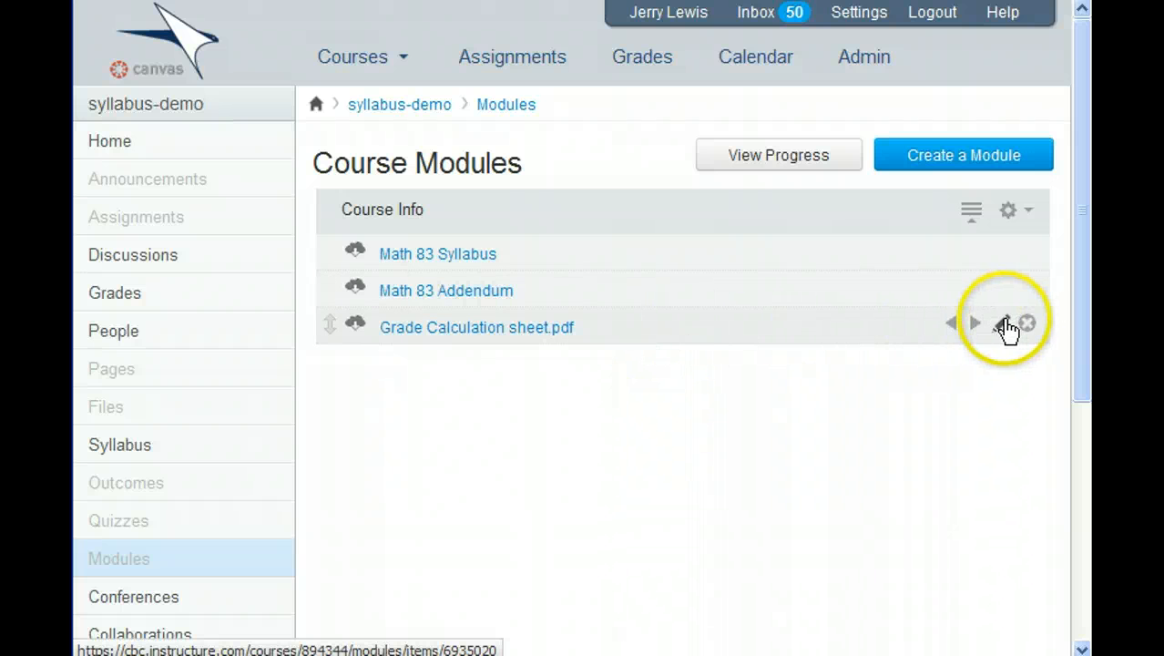
# - Retitle the grade sheet item as 'Grade Calculation Sheet', dropping '.pdf' and capitalizing Sheet
pyautogui.click(1003, 324)
pyautogui.moveTo(622, 257); pyautogui.dragTo(767, 257)
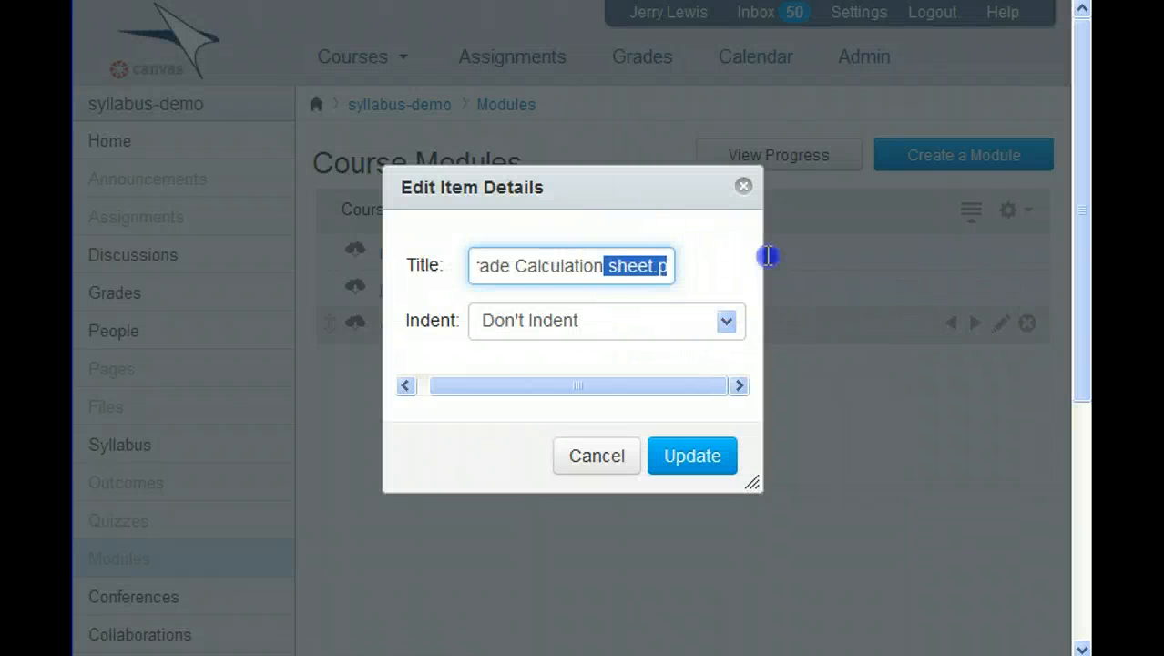
pyautogui.click(697, 264)
pyautogui.moveTo(639, 264); pyautogui.dragTo(836, 263)
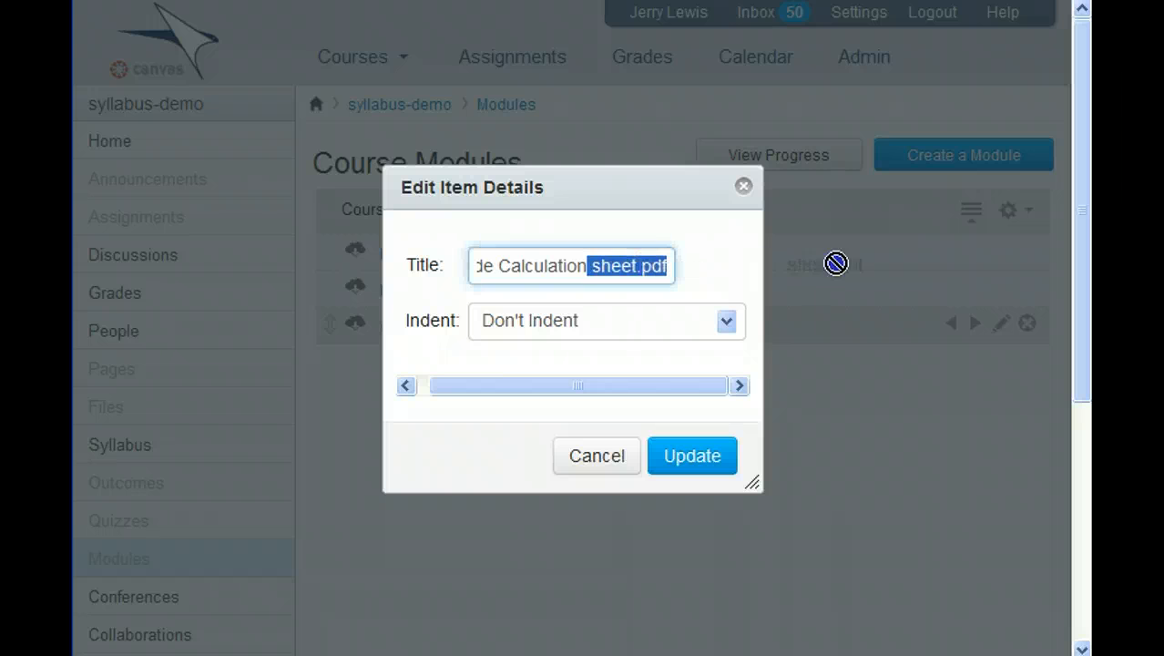
pyautogui.click(638, 266)
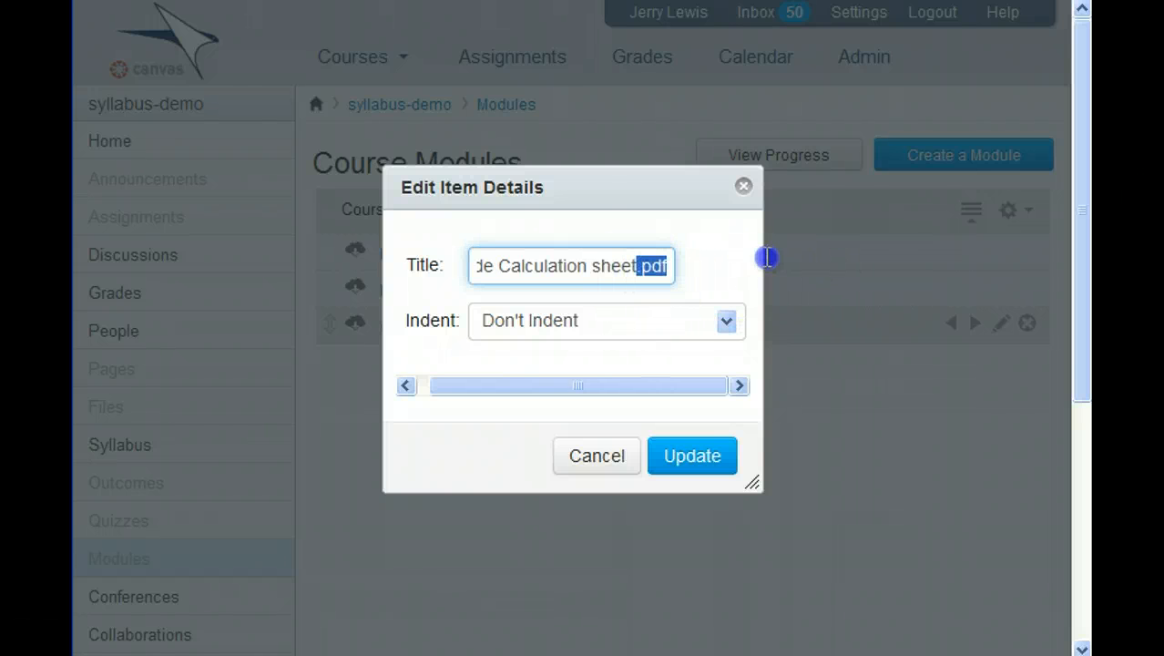
pyautogui.press('Delete')
pyautogui.press('Left')
pyautogui.press('Left')
pyautogui.press('Left')
pyautogui.press('Left')
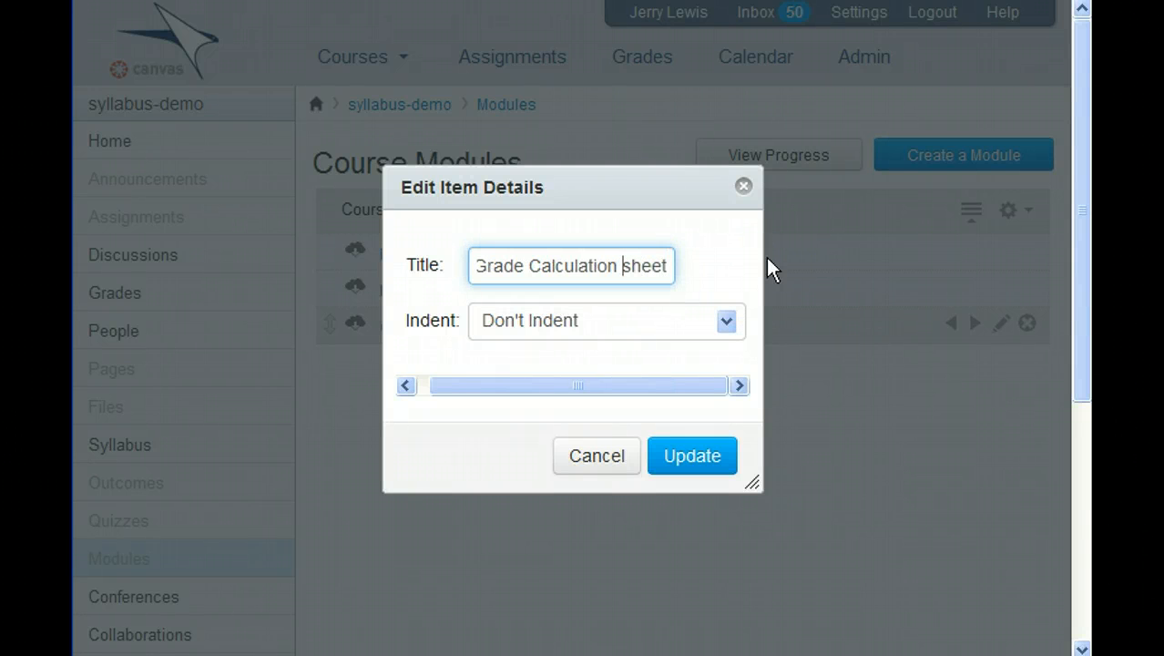
pyautogui.press('BackSpace')
pyautogui.write('S')
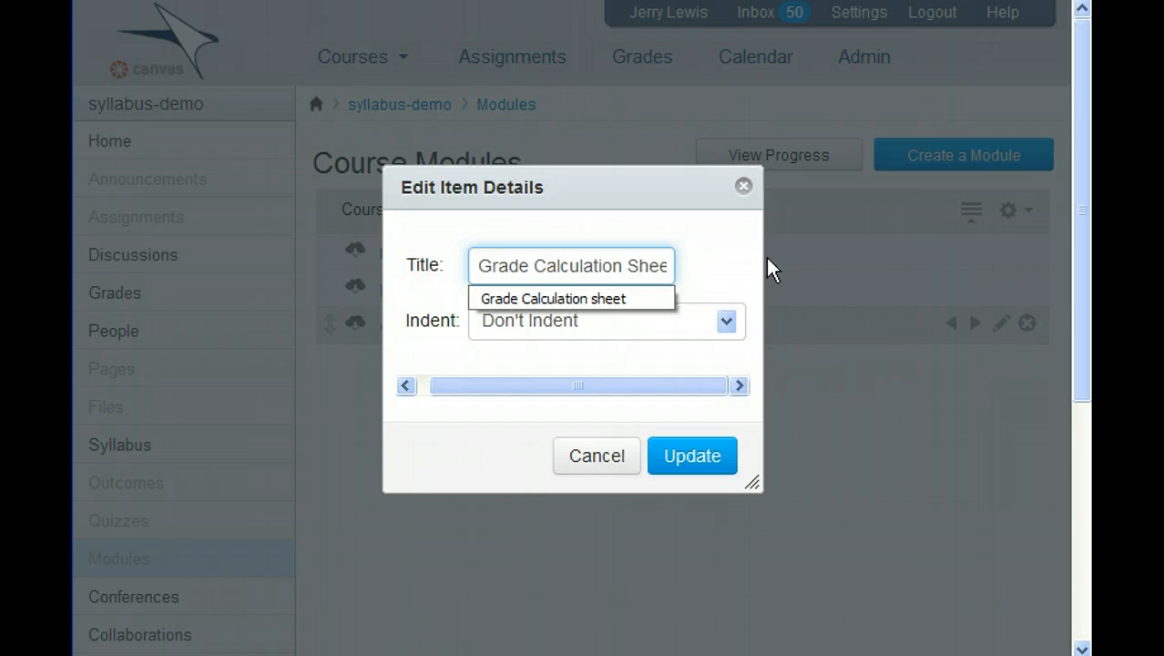
pyautogui.click(653, 390)
pyautogui.click(690, 455)
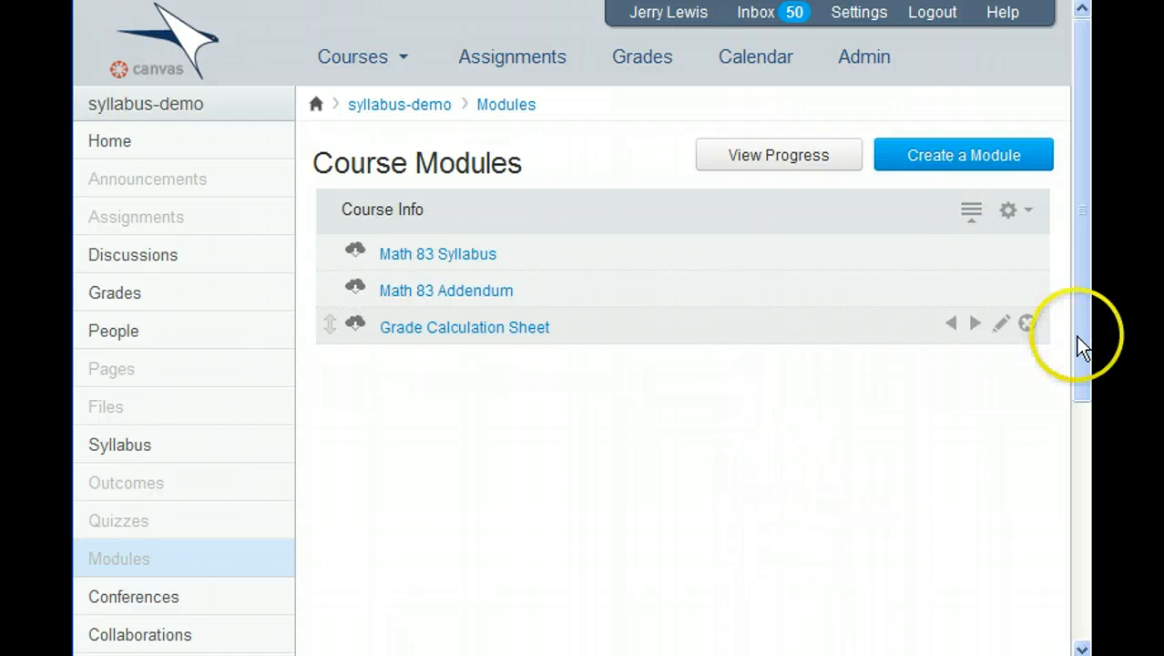
pyautogui.moveTo(1078, 345); pyautogui.dragTo(1057, 556)
# - Go to the course Settings' Navigation tab
pyautogui.click(140, 528)
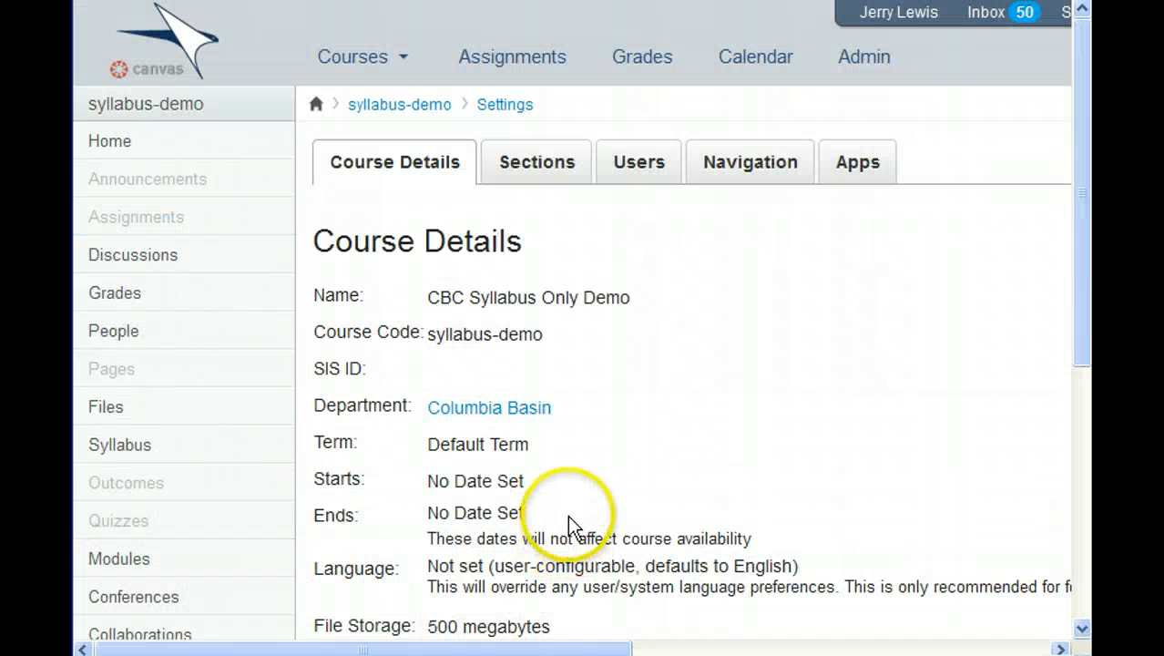
pyautogui.click(736, 156)
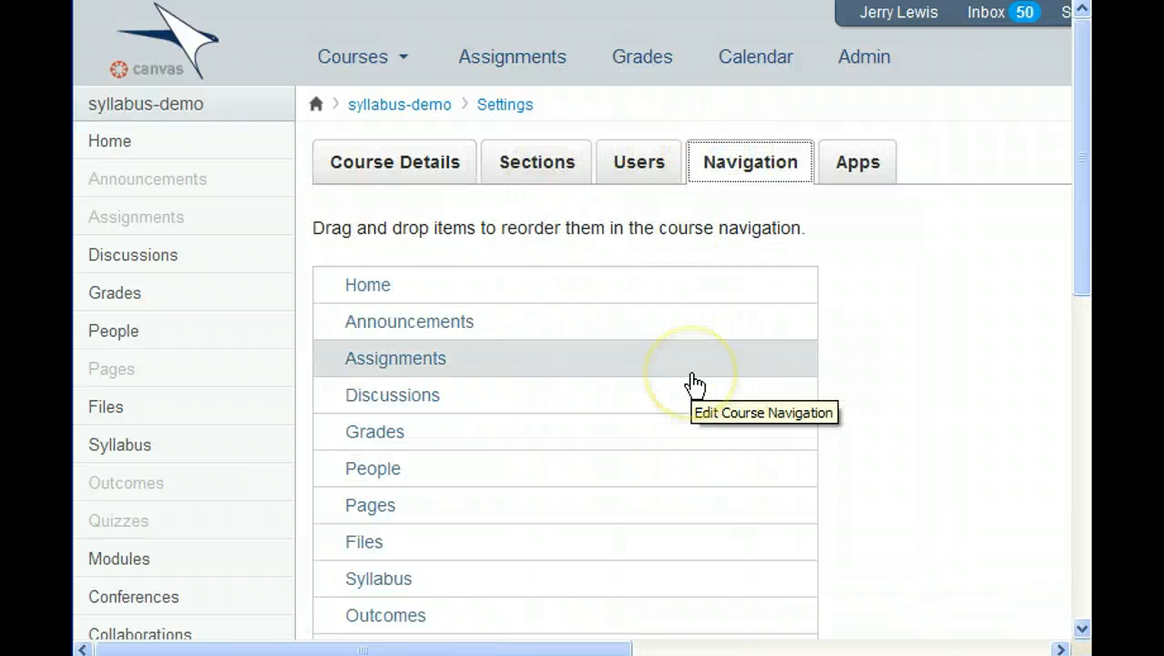
pyautogui.scroll(-3, 690, 384)
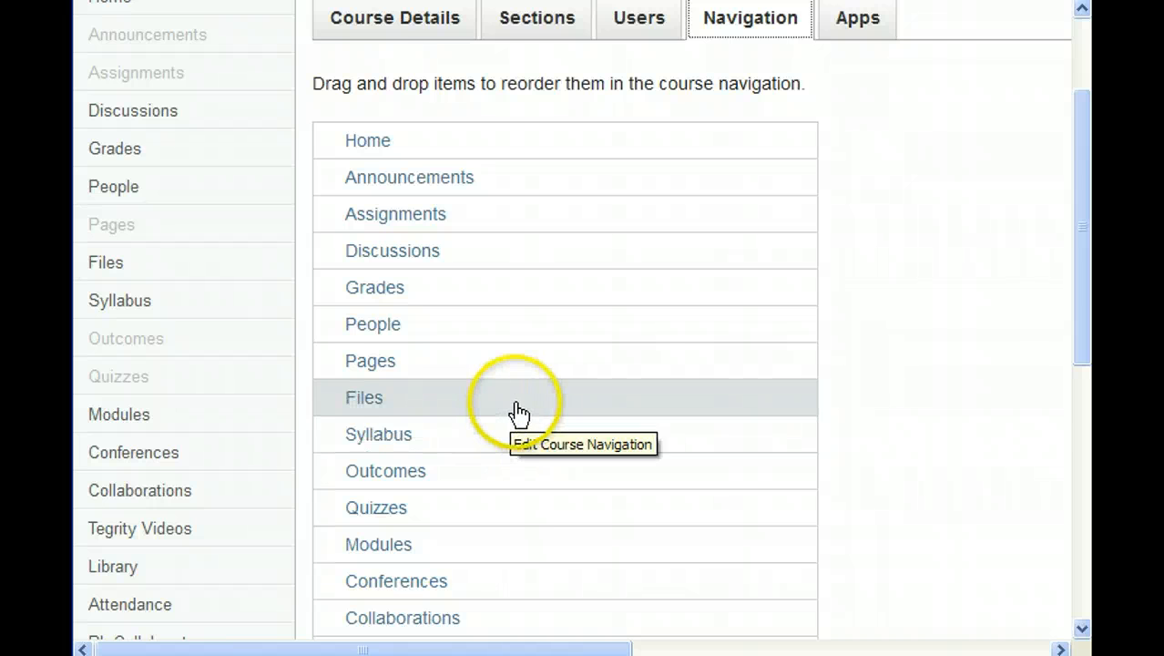
pyautogui.scroll(-3, 511, 412)
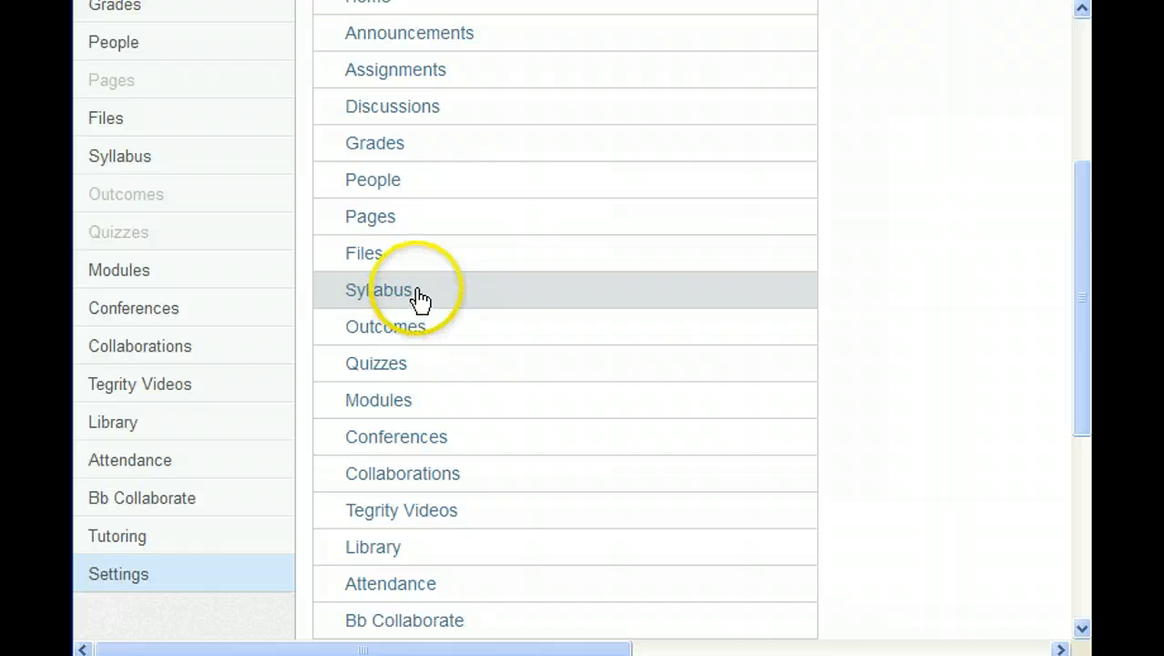
# - Drag Syllabus, Discussions and Grades into the hidden-from-students list
pyautogui.moveTo(420, 299); pyautogui.dragTo(471, 389)
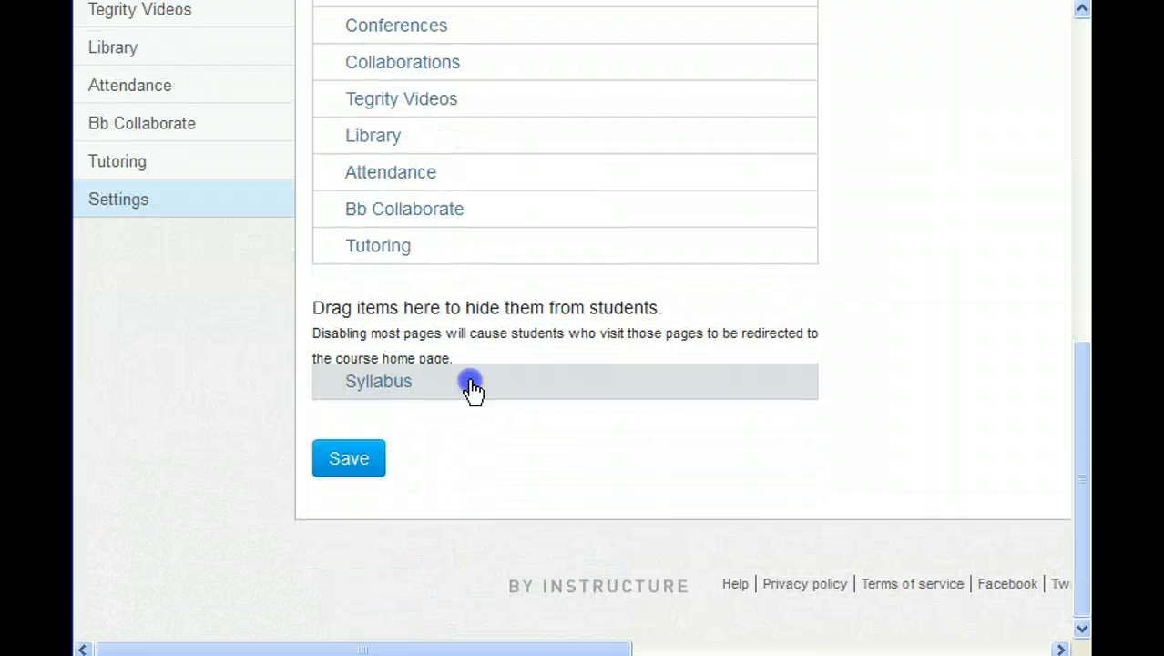
pyautogui.scroll(14, 472, 389)
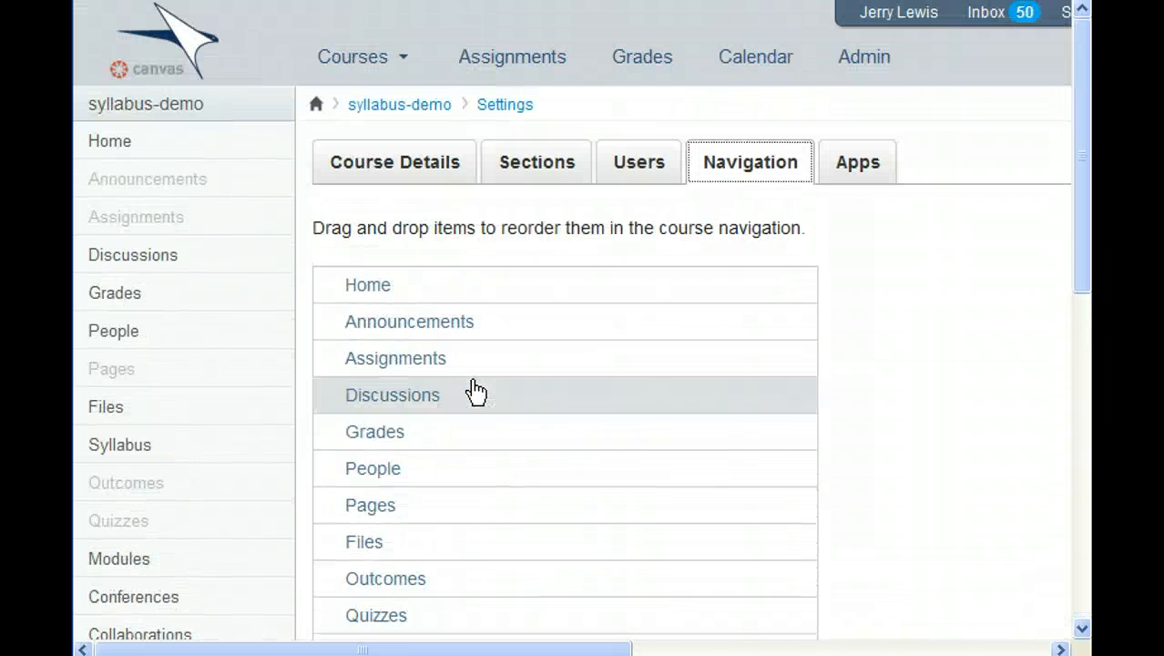
pyautogui.moveTo(444, 398); pyautogui.dragTo(497, 511)
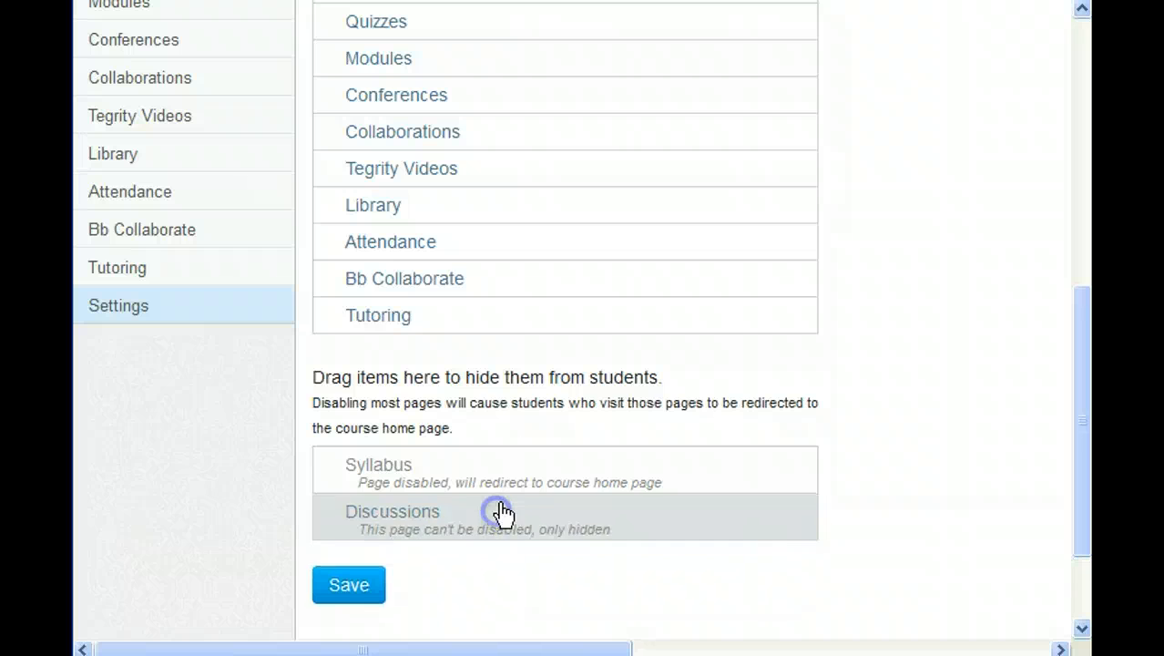
pyautogui.scroll(6, 559, 328)
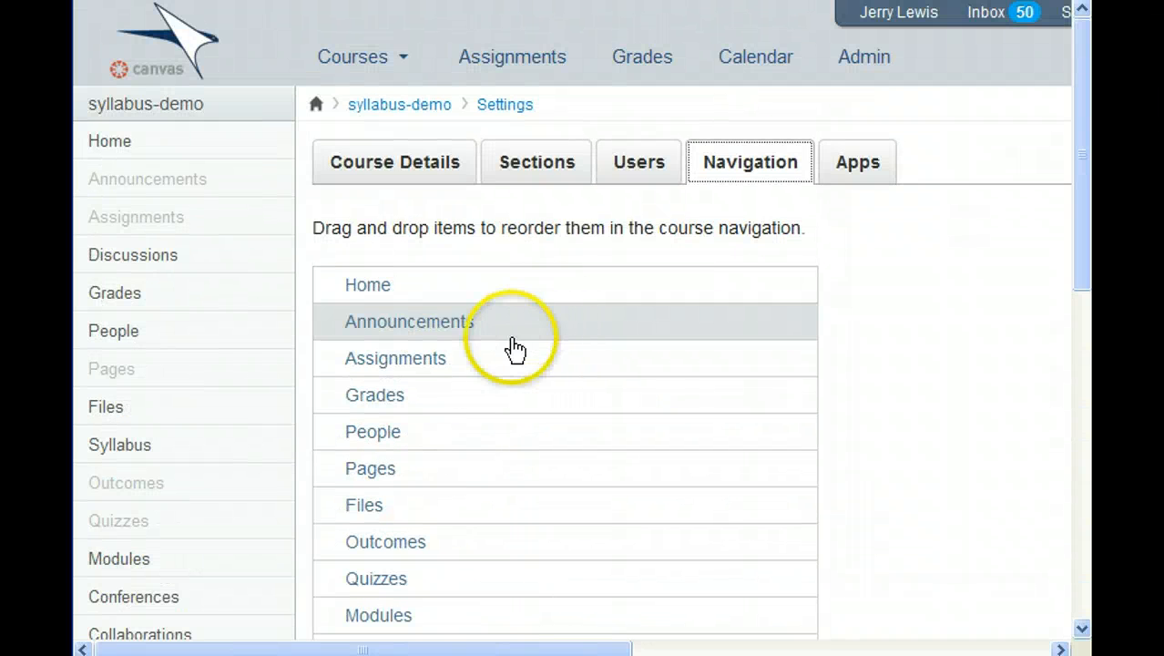
pyautogui.moveTo(424, 401); pyautogui.dragTo(457, 517)
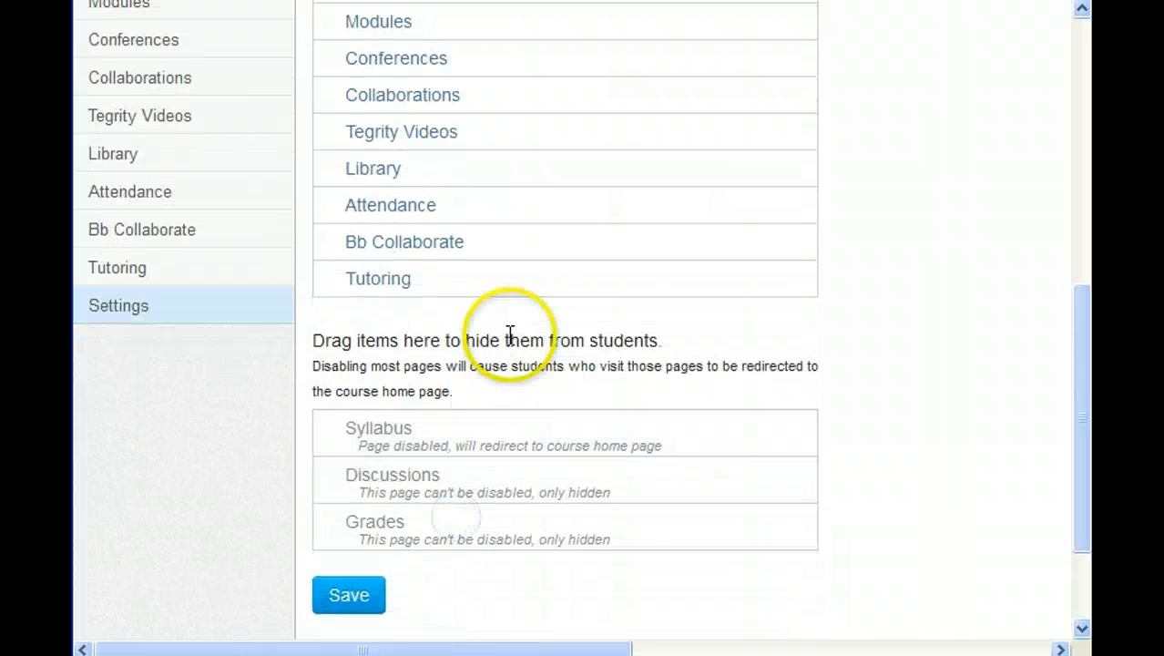
pyautogui.scroll(6, 509, 337)
pyautogui.click(405, 400)
# - Hide People, Conferences and Collaborations, and move Modules up above Pages
pyautogui.moveTo(407, 410); pyautogui.dragTo(452, 507)
pyautogui.scroll(6, 454, 503)
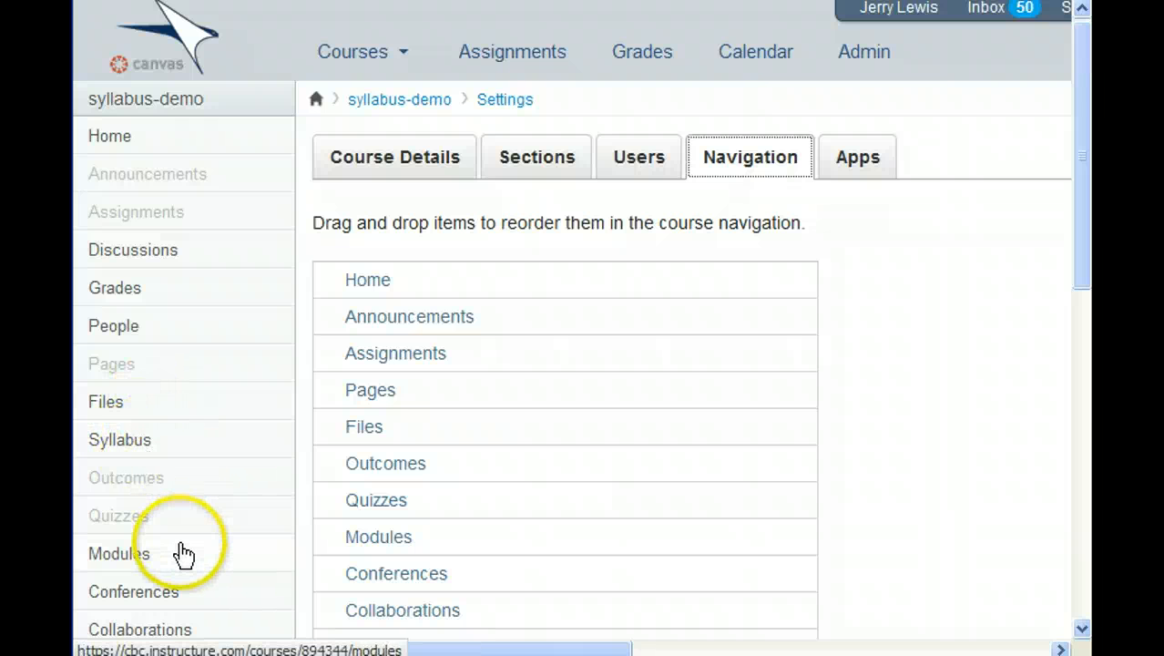
pyautogui.scroll(-3, 181, 558)
pyautogui.scroll(-2, 181, 558)
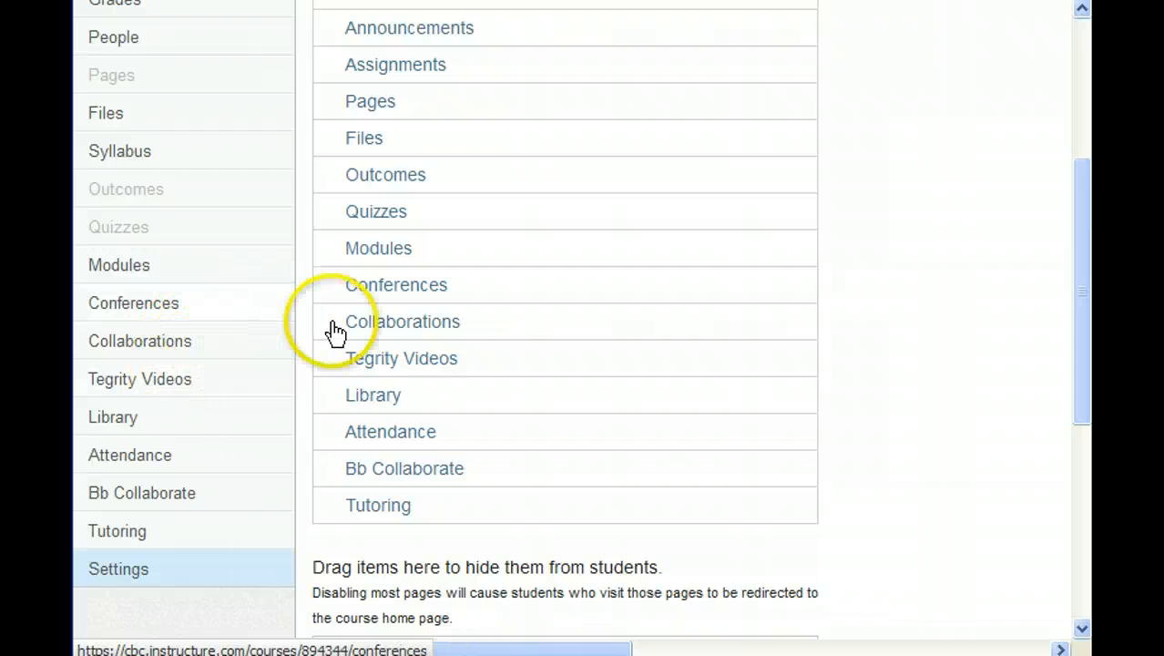
pyautogui.moveTo(417, 290); pyautogui.dragTo(432, 522)
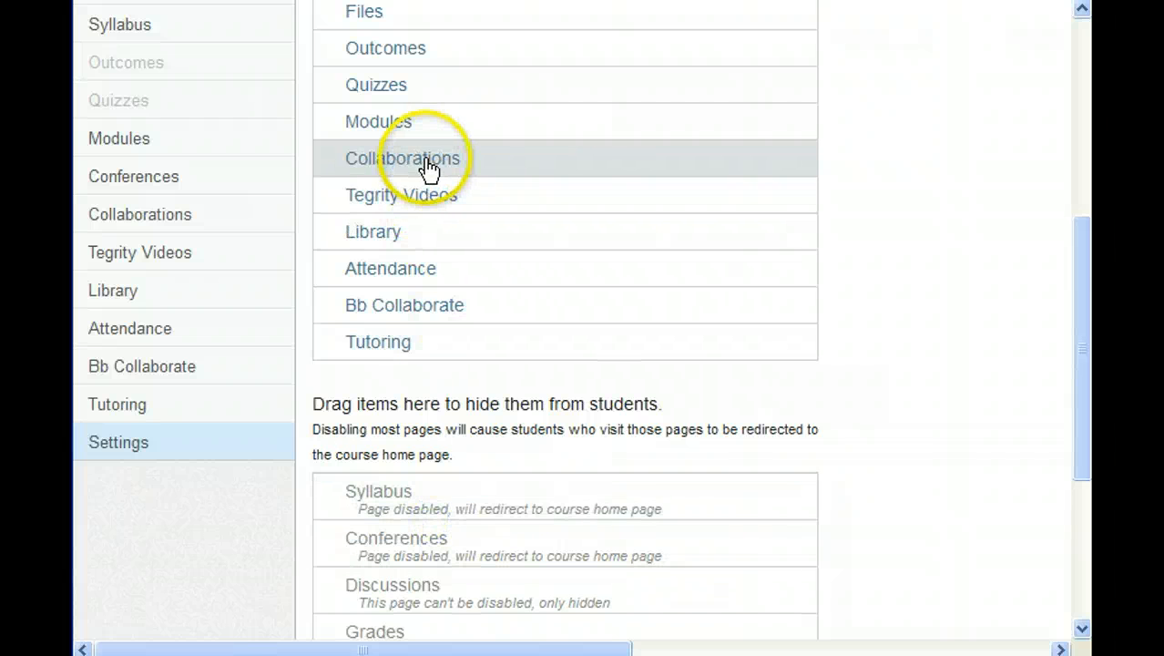
pyautogui.moveTo(429, 169); pyautogui.dragTo(528, 431)
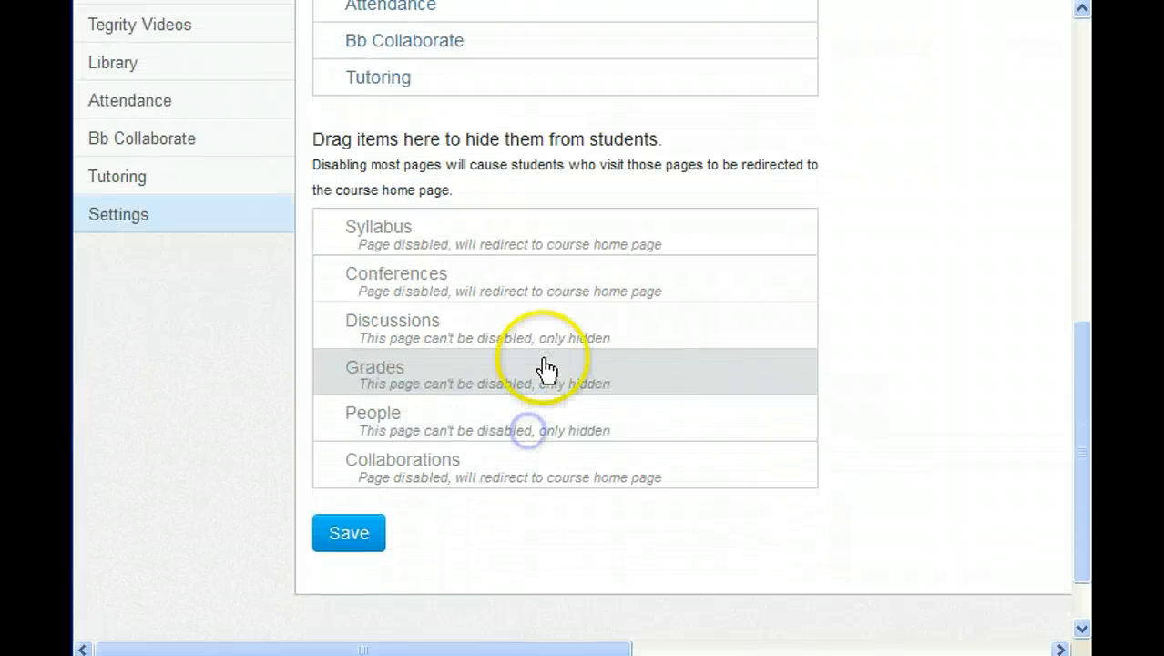
pyautogui.scroll(6, 540, 377)
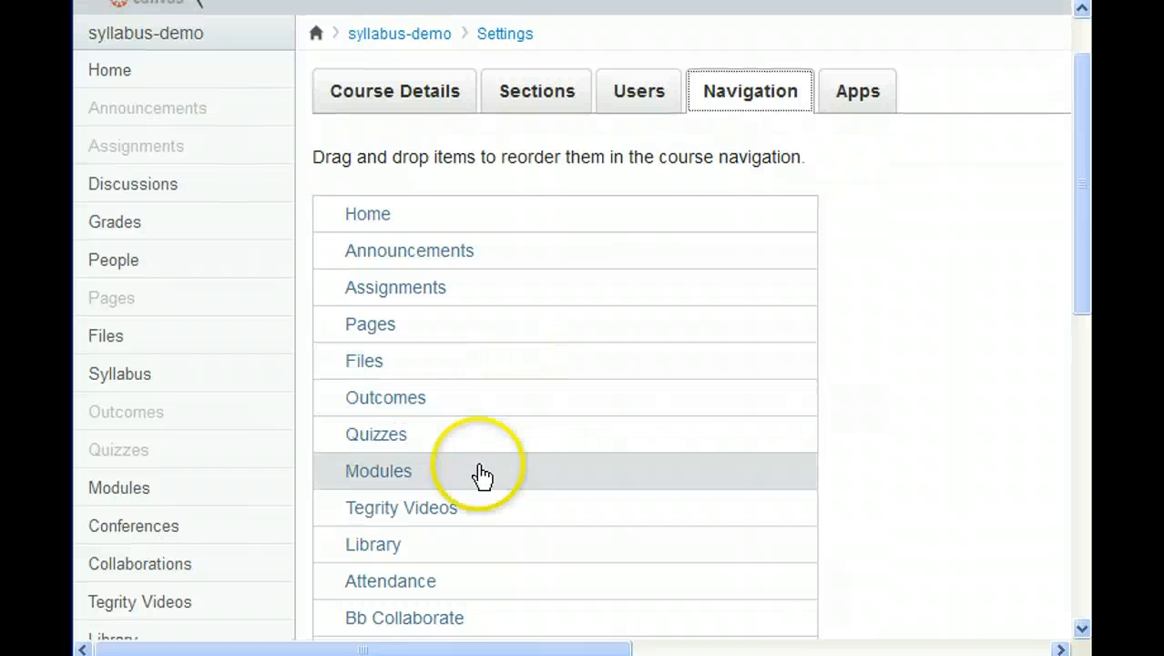
pyautogui.moveTo(468, 481); pyautogui.dragTo(485, 316)
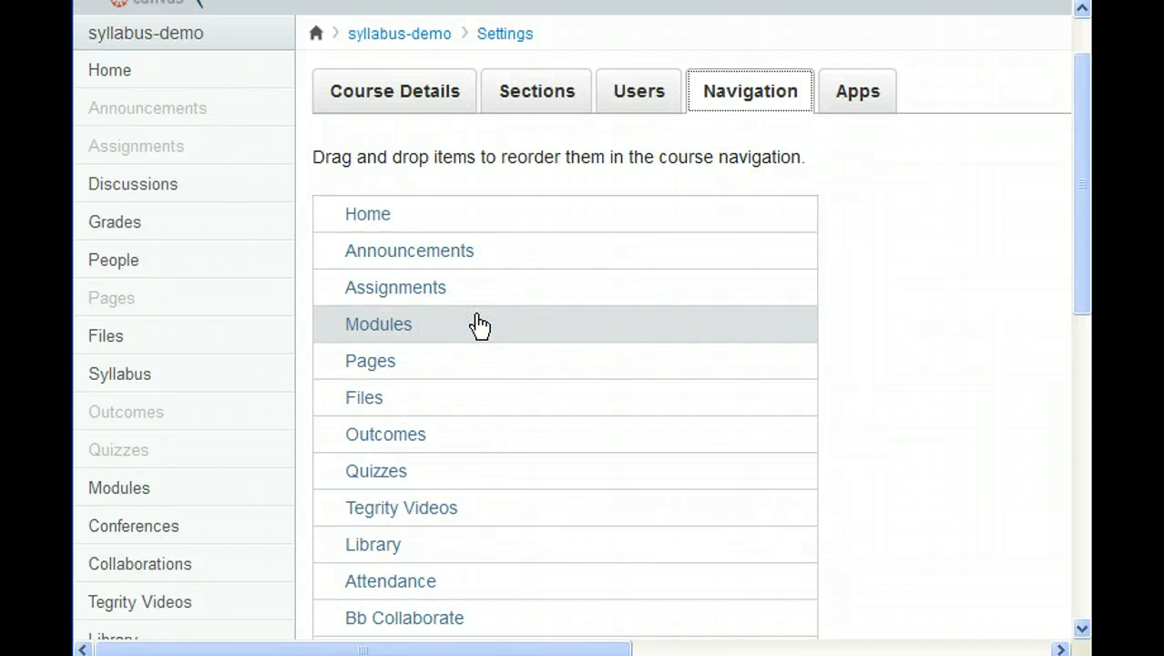
# - Save the navigation settings with Modules placed right after Assignments
pyautogui.click(476, 335)
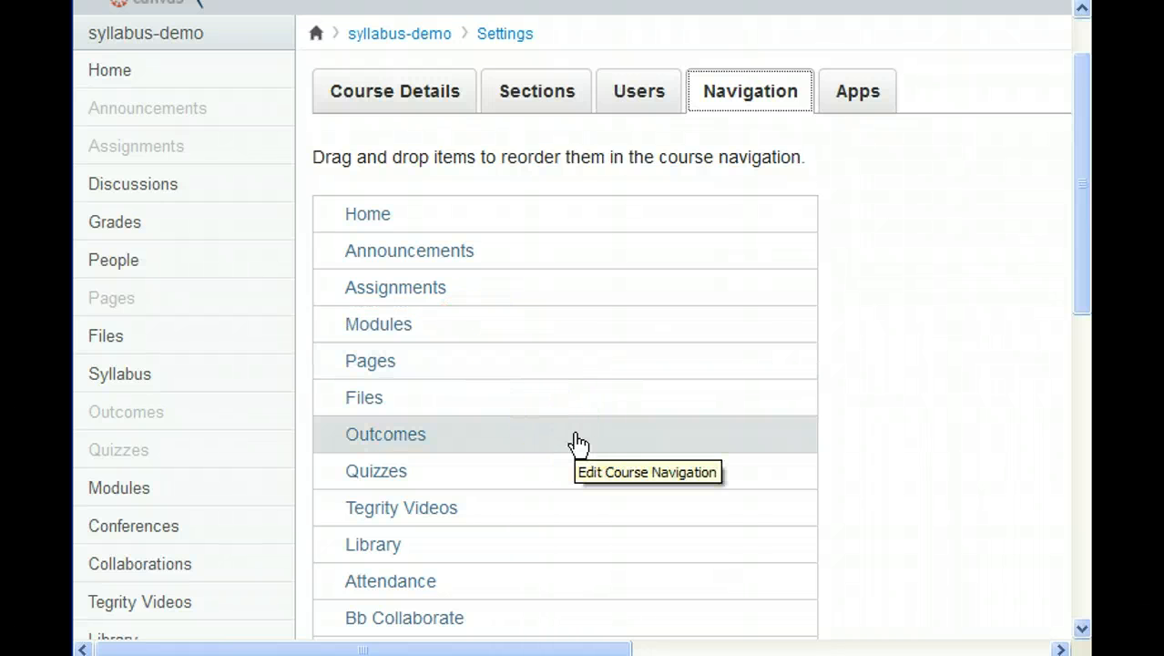
pyautogui.scroll(-5, 578, 444)
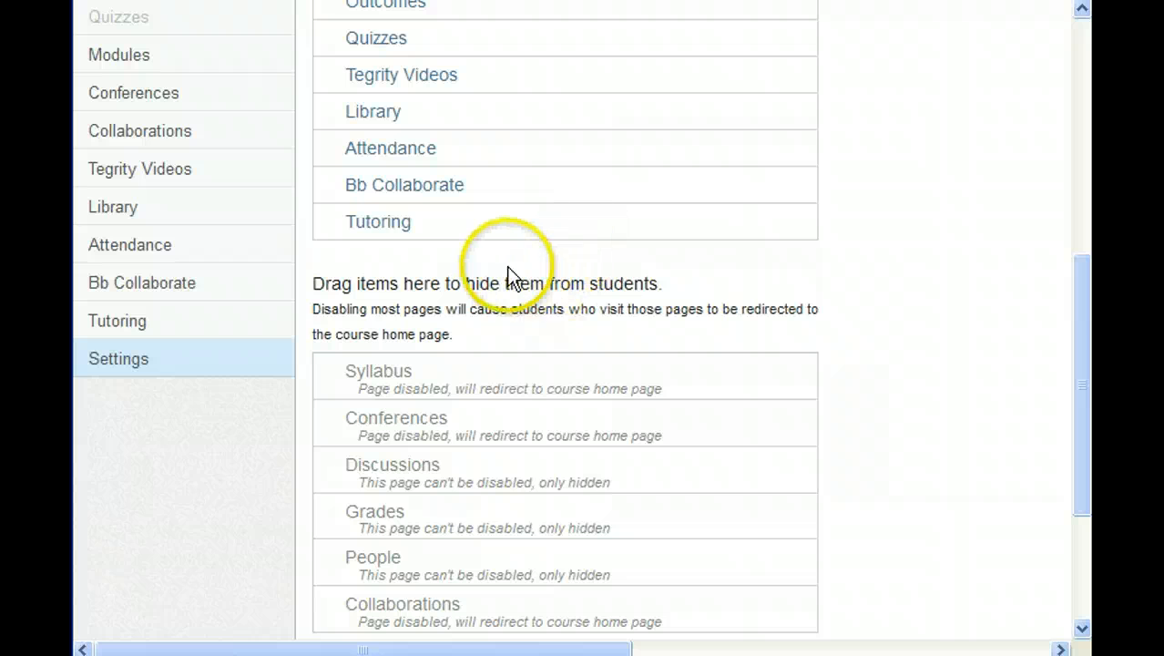
pyautogui.scroll(2, 506, 273)
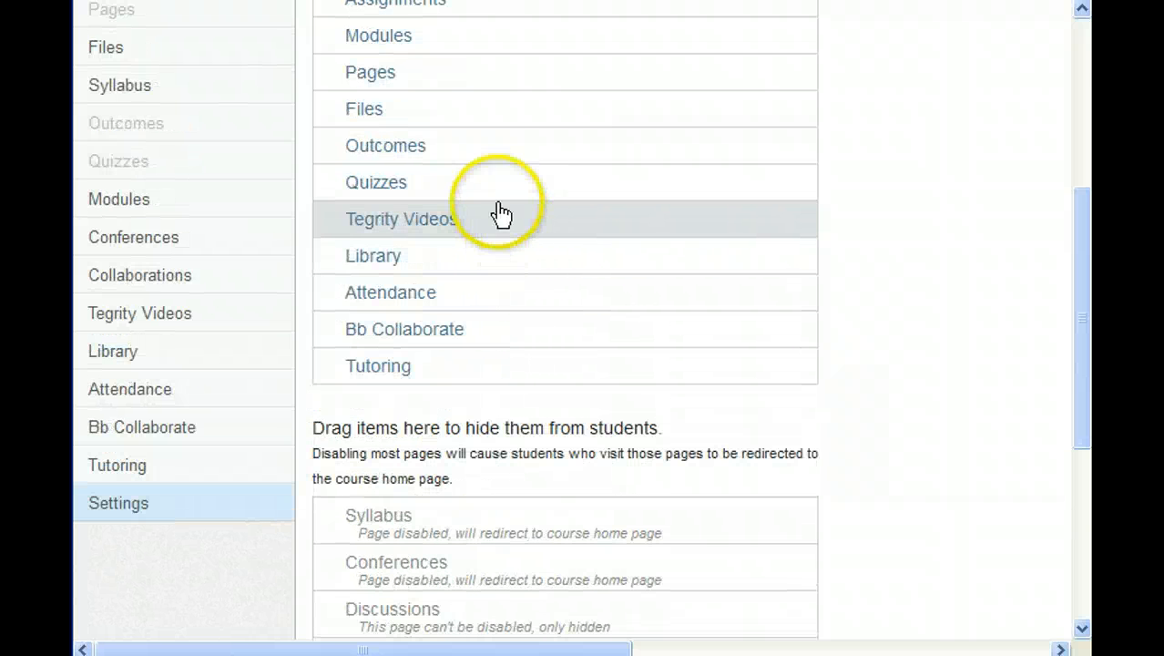
pyautogui.scroll(2, 186, 179)
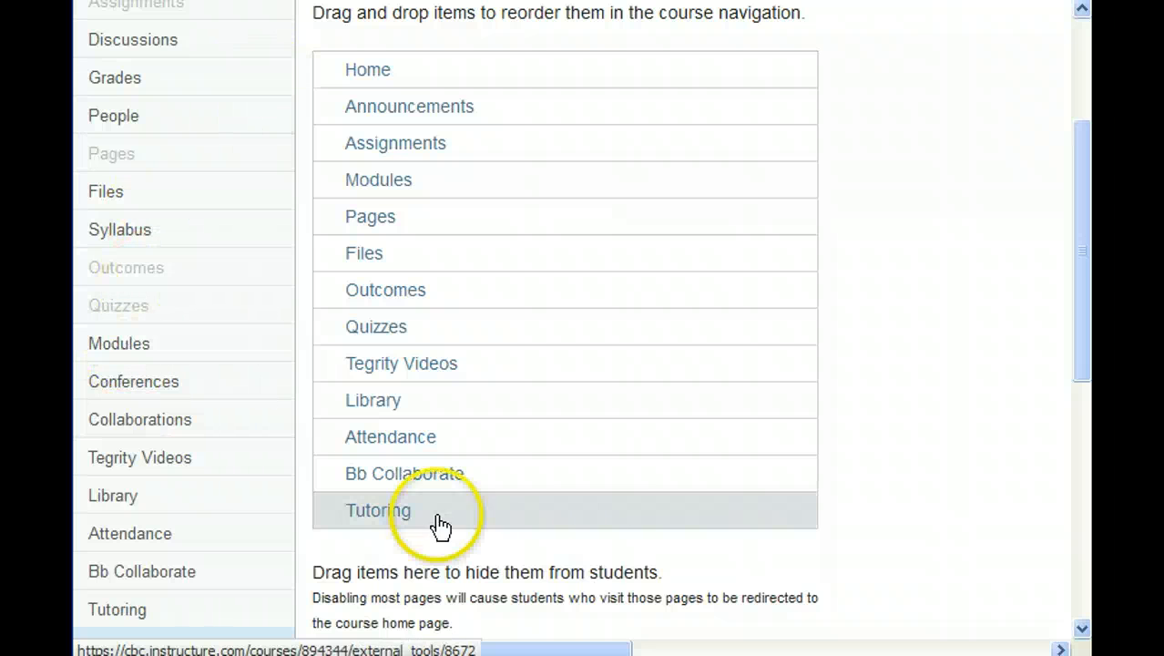
pyautogui.scroll(-6, 618, 514)
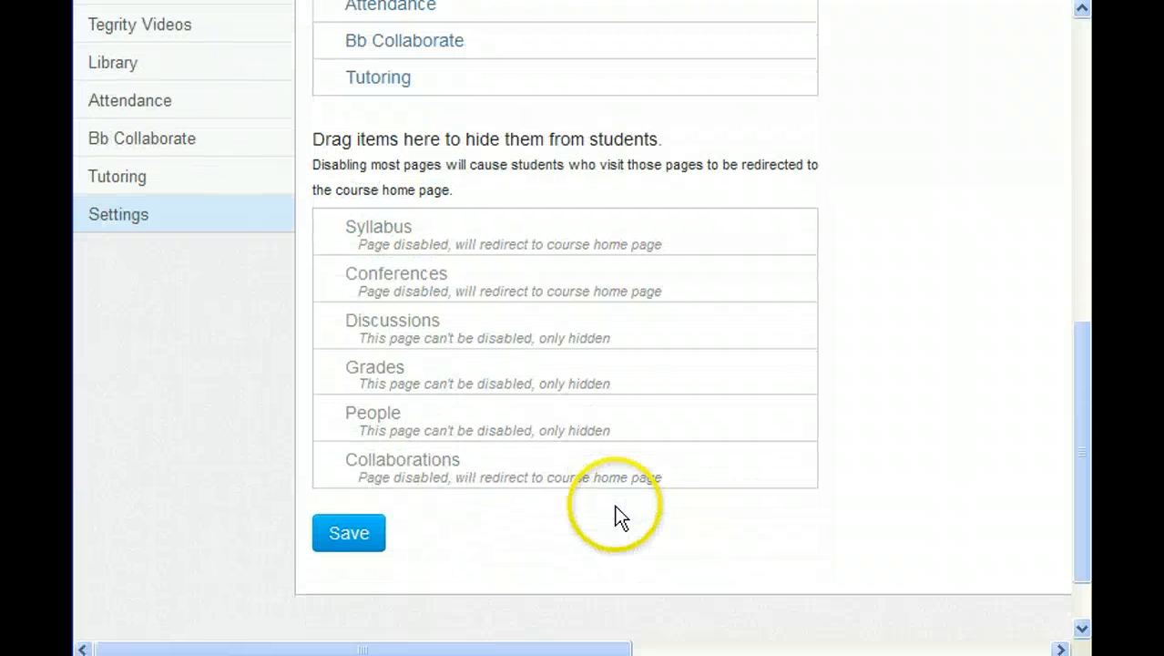
pyautogui.click(354, 543)
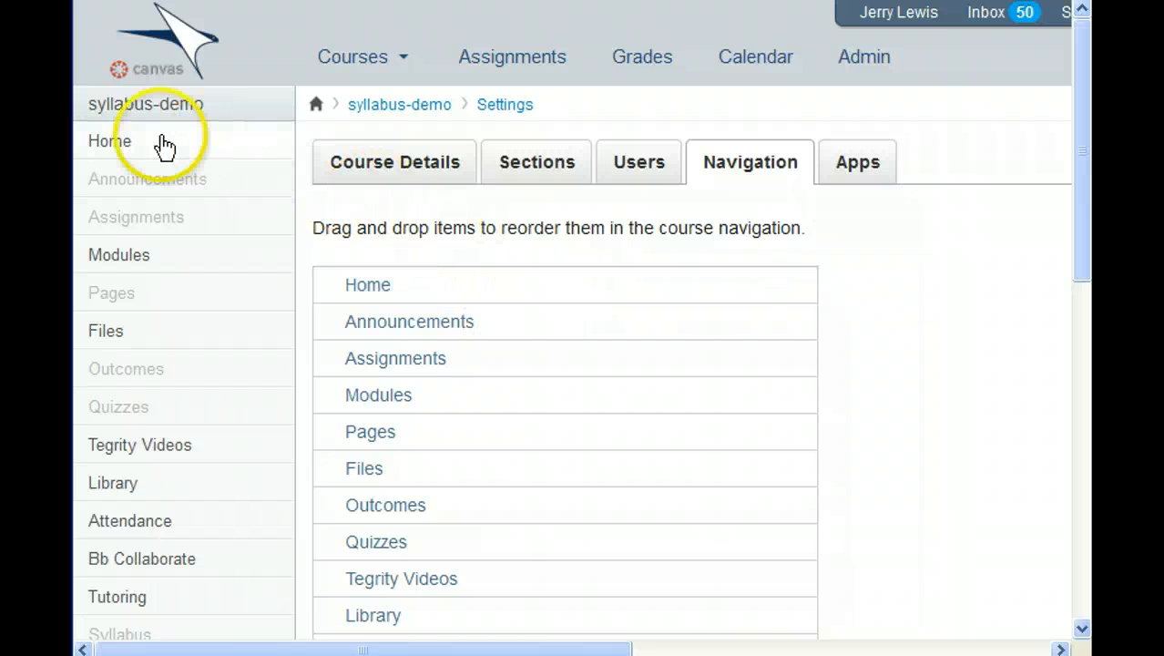
# - Change the course home page layout to 'the Course Modules/Sections'
pyautogui.click(104, 143)
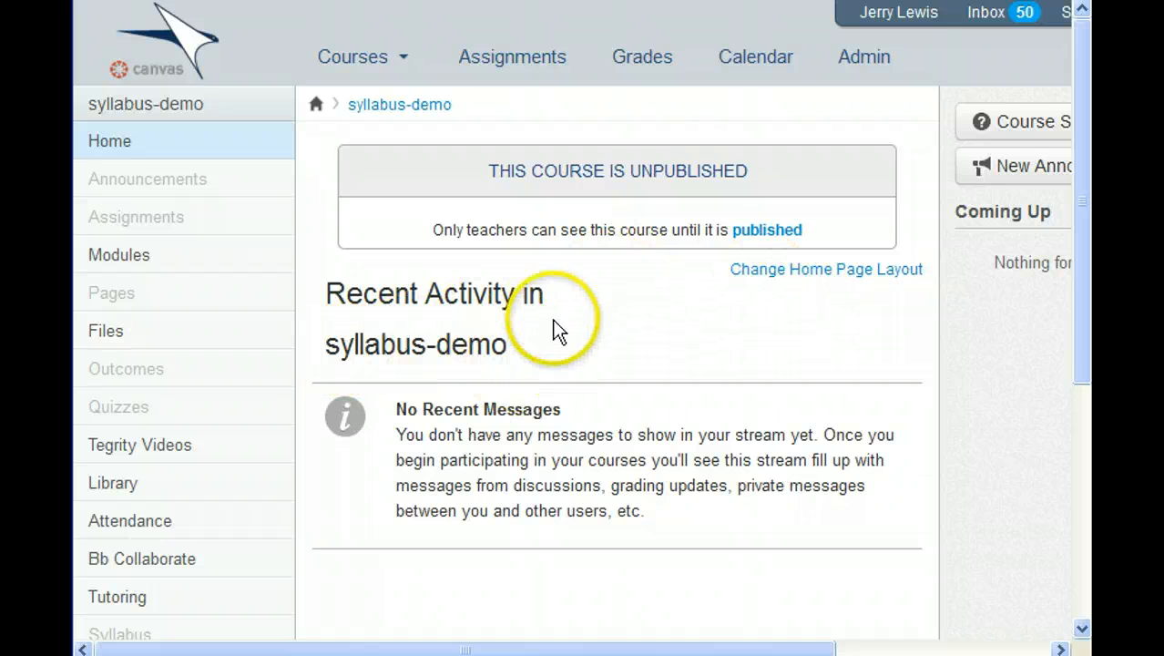
pyautogui.click(771, 270)
pyautogui.scroll(-3, 746, 292)
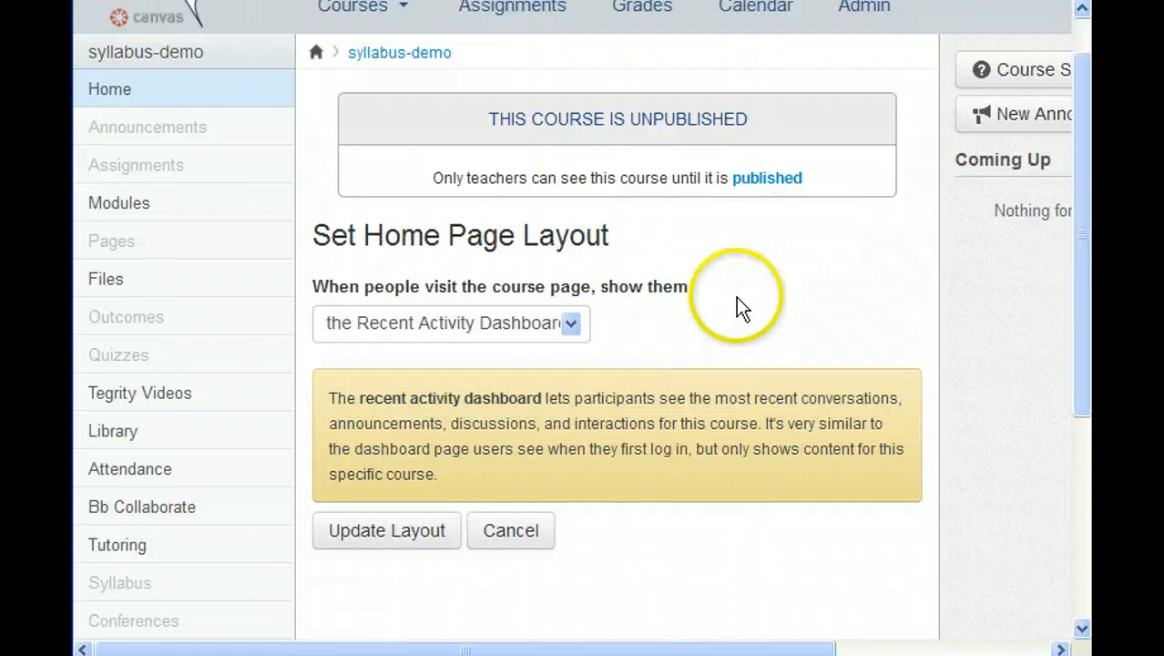
pyautogui.click(570, 234)
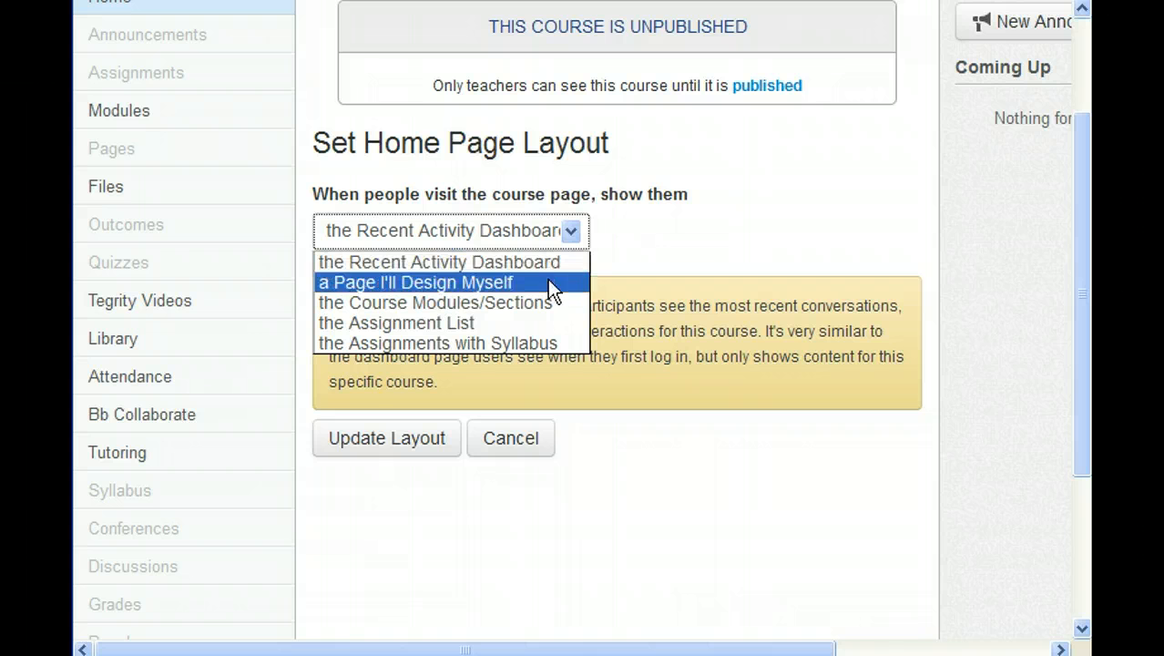
pyautogui.click(544, 306)
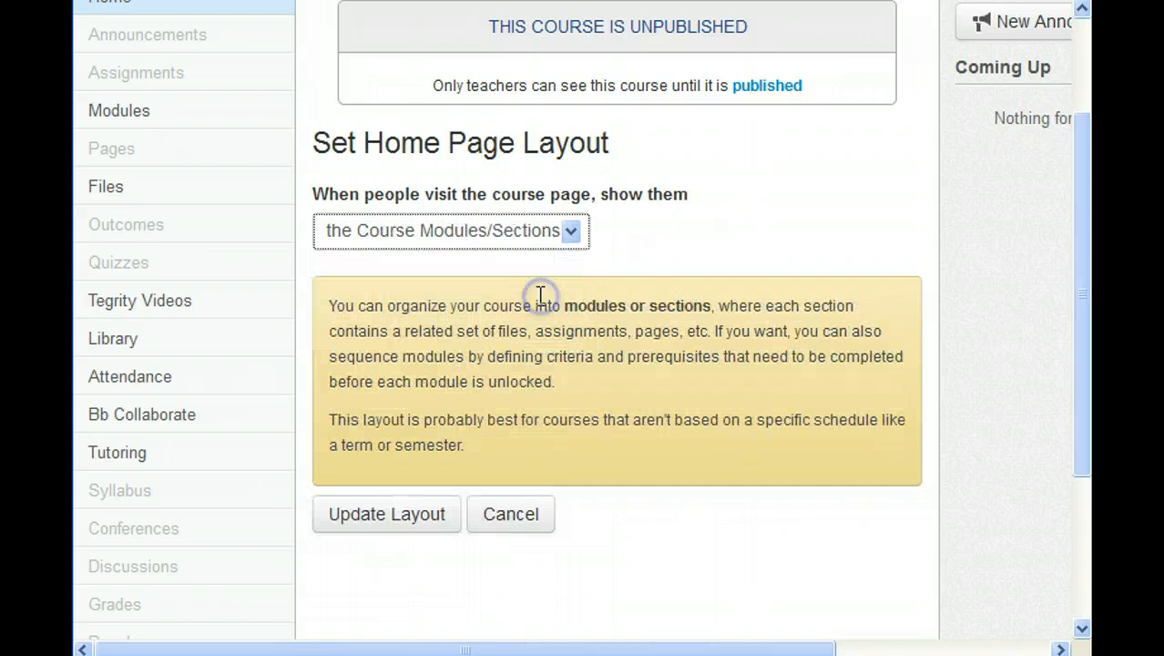
pyautogui.click(375, 532)
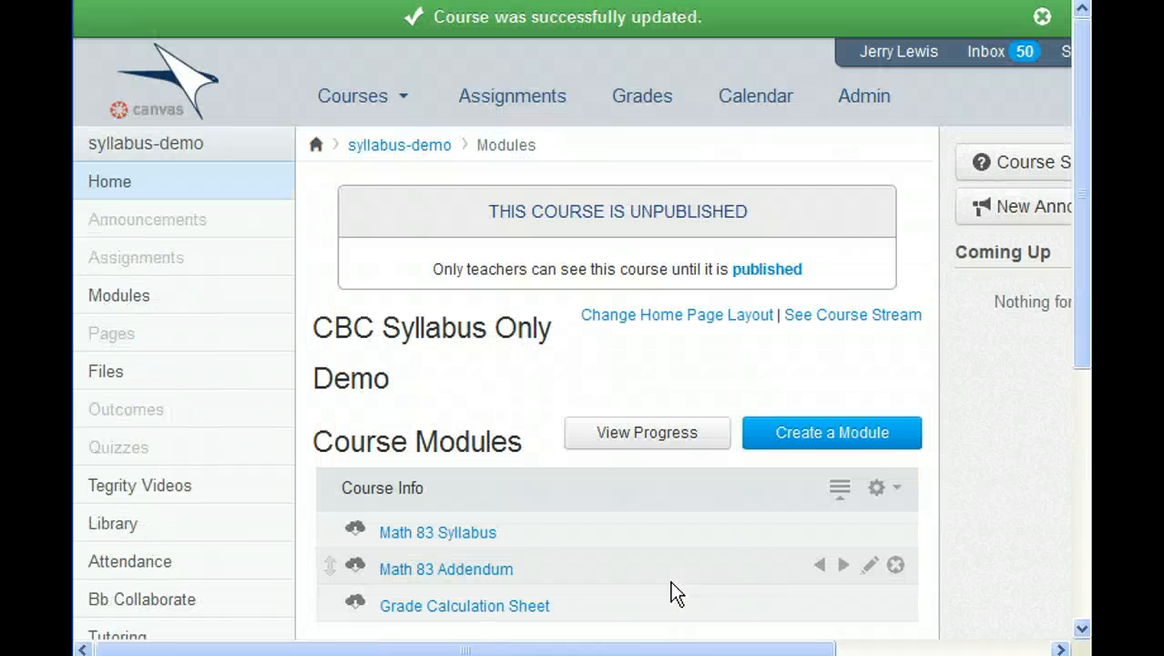
# - Return from the modules home page to the syllabus-demo course Settings page
pyautogui.scroll(-5, 674, 590)
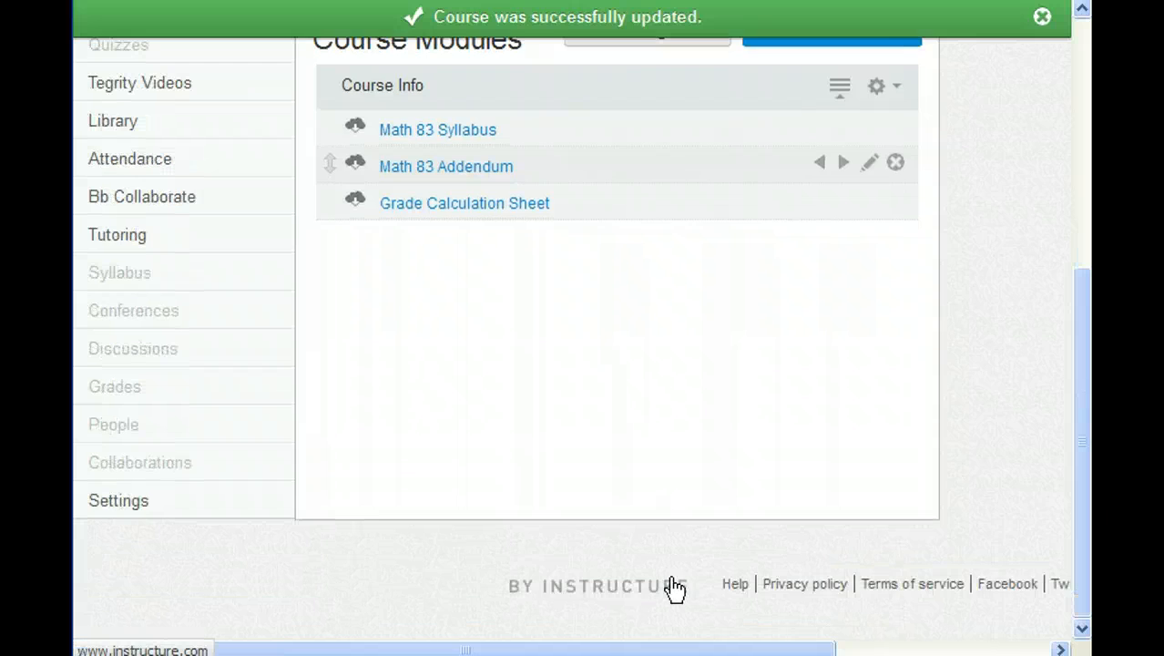
pyautogui.scroll(4, 673, 590)
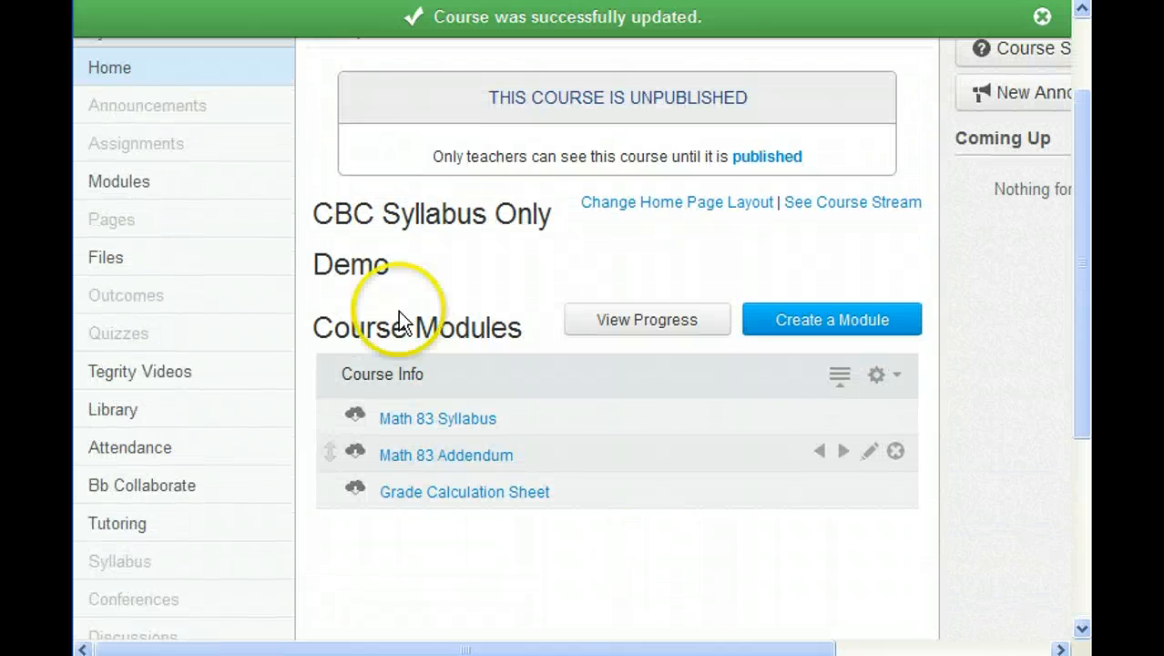
pyautogui.click(398, 311)
pyautogui.click(177, 277)
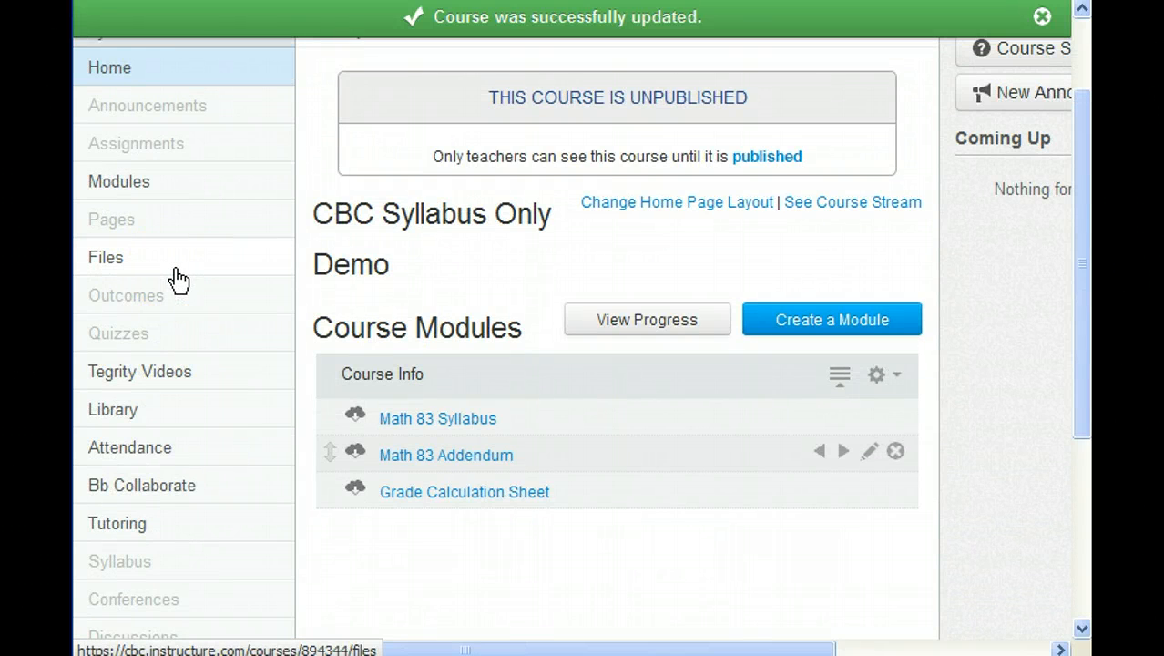
pyautogui.scroll(2, 494, 429)
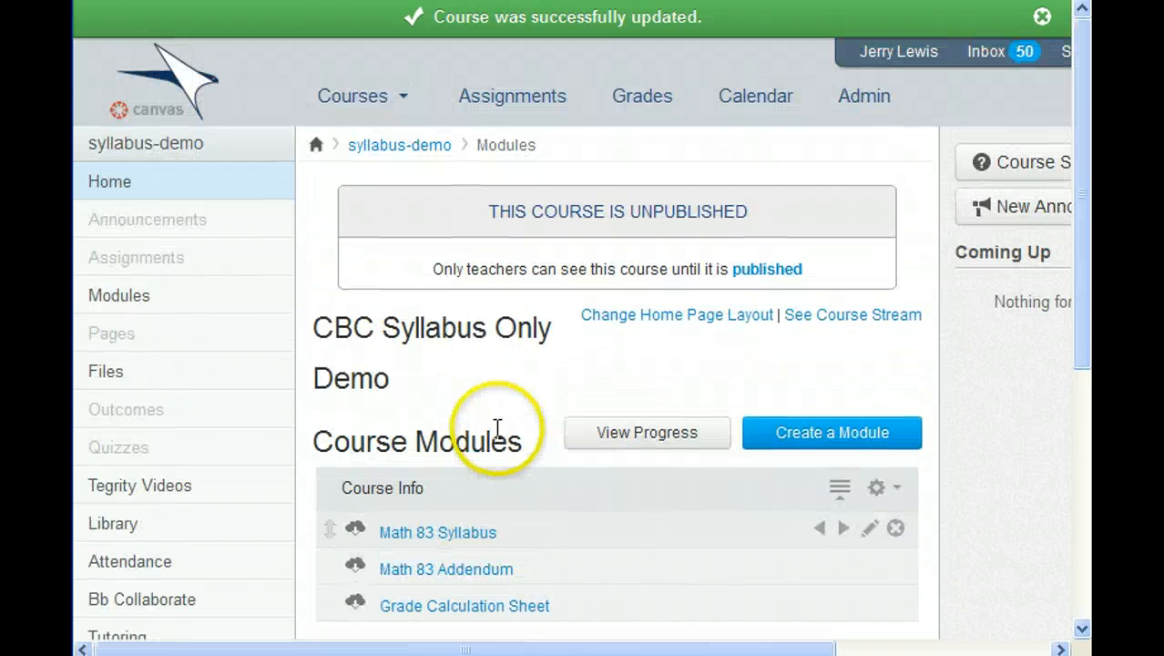
pyautogui.scroll(-4, 496, 428)
pyautogui.scroll(-2, 497, 428)
pyautogui.click(106, 508)
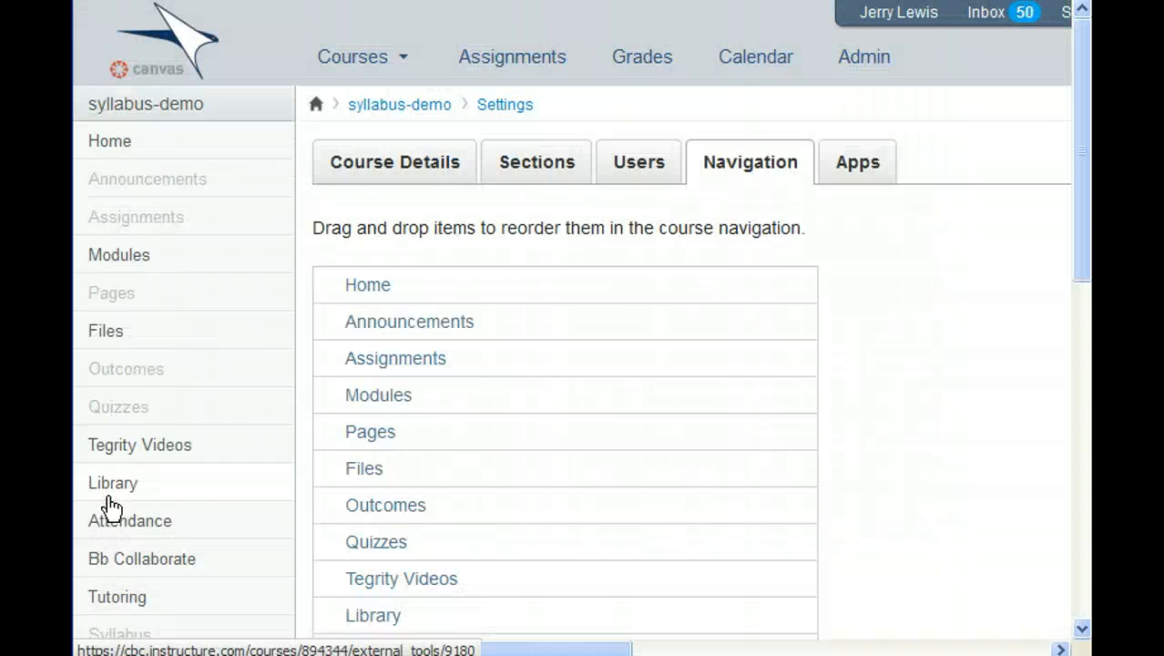
# - Launch Student View from Settings and review the student home page and its trimmed menu
pyautogui.click(870, 174)
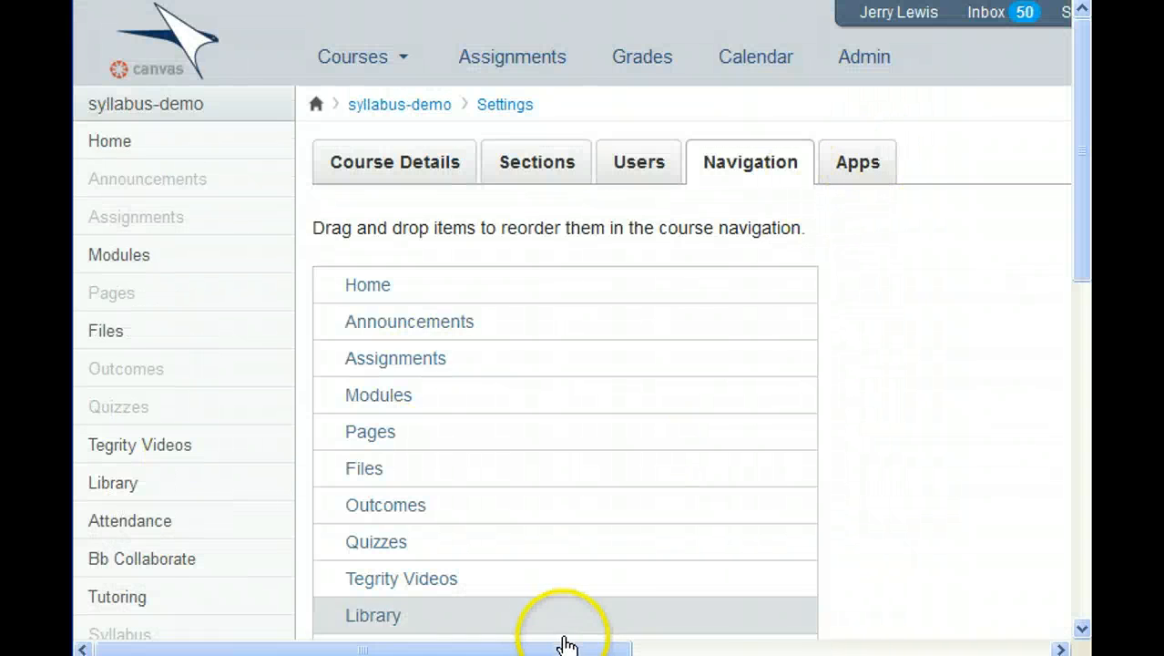
pyautogui.moveTo(591, 648); pyautogui.dragTo(1010, 640)
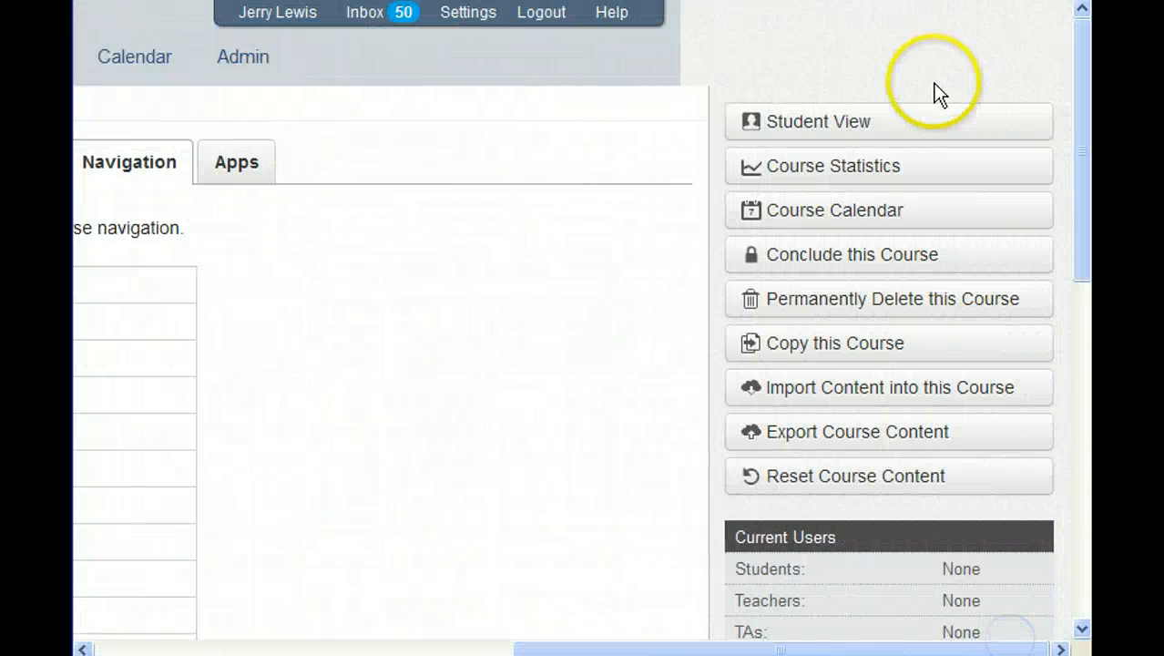
pyautogui.click(911, 123)
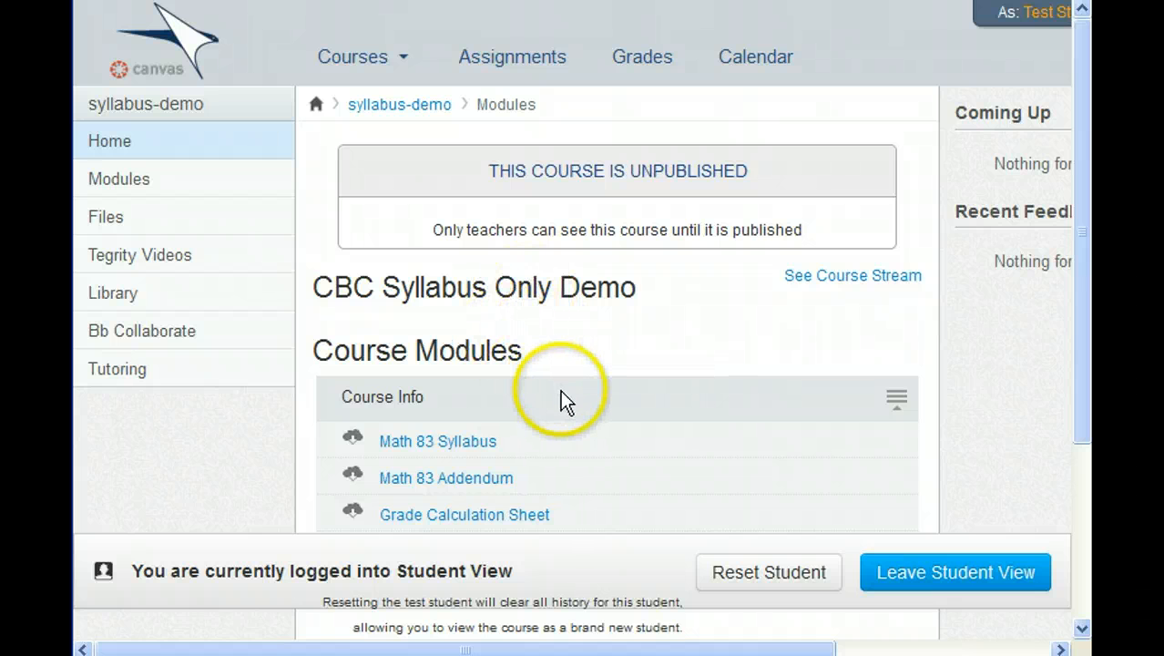
pyautogui.scroll(-3, 561, 394)
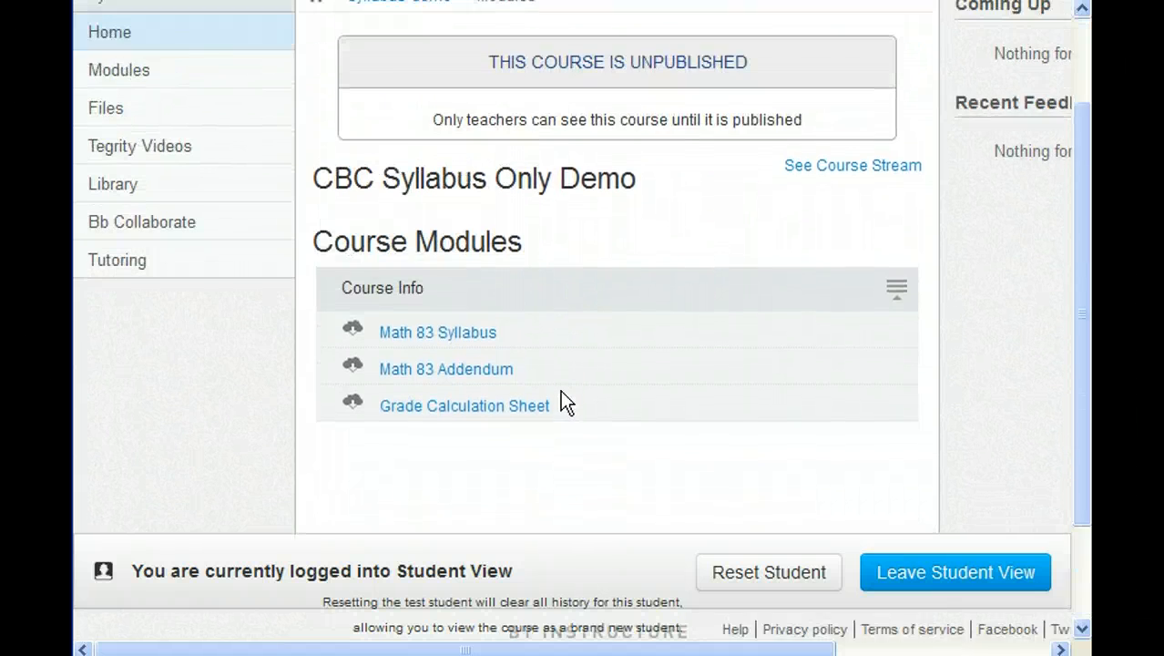
pyautogui.scroll(1, 561, 398)
pyautogui.scroll(2, 483, 481)
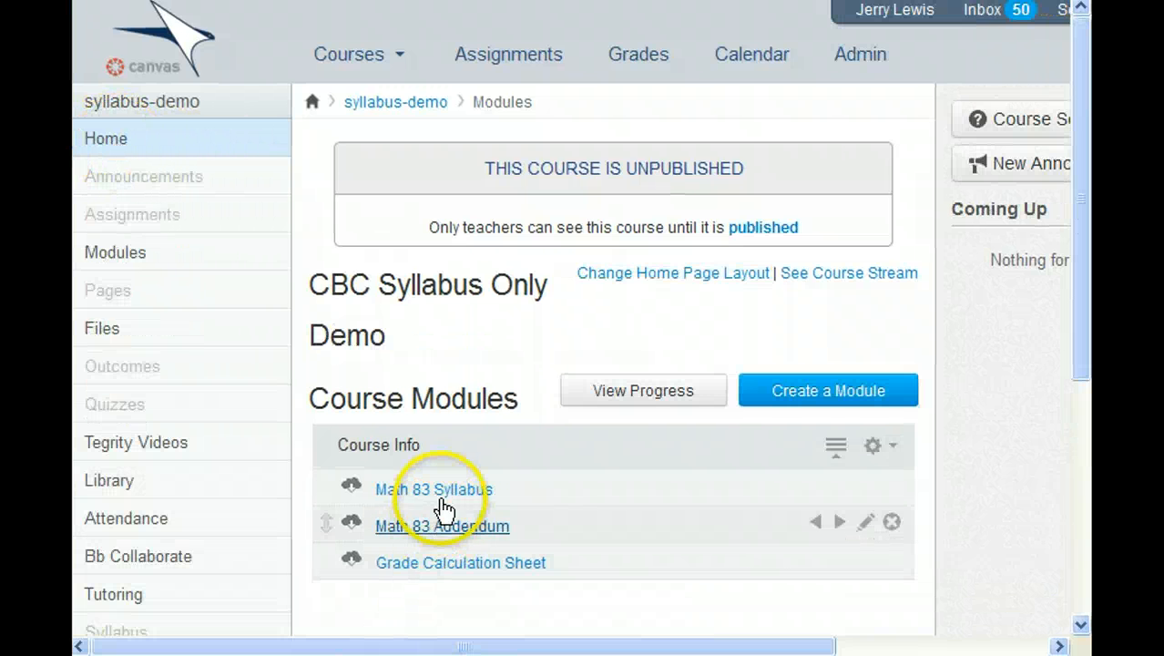
# - Open the Math 83 Syllabus PDF from the modules list and return to the home page
pyautogui.click(442, 493)
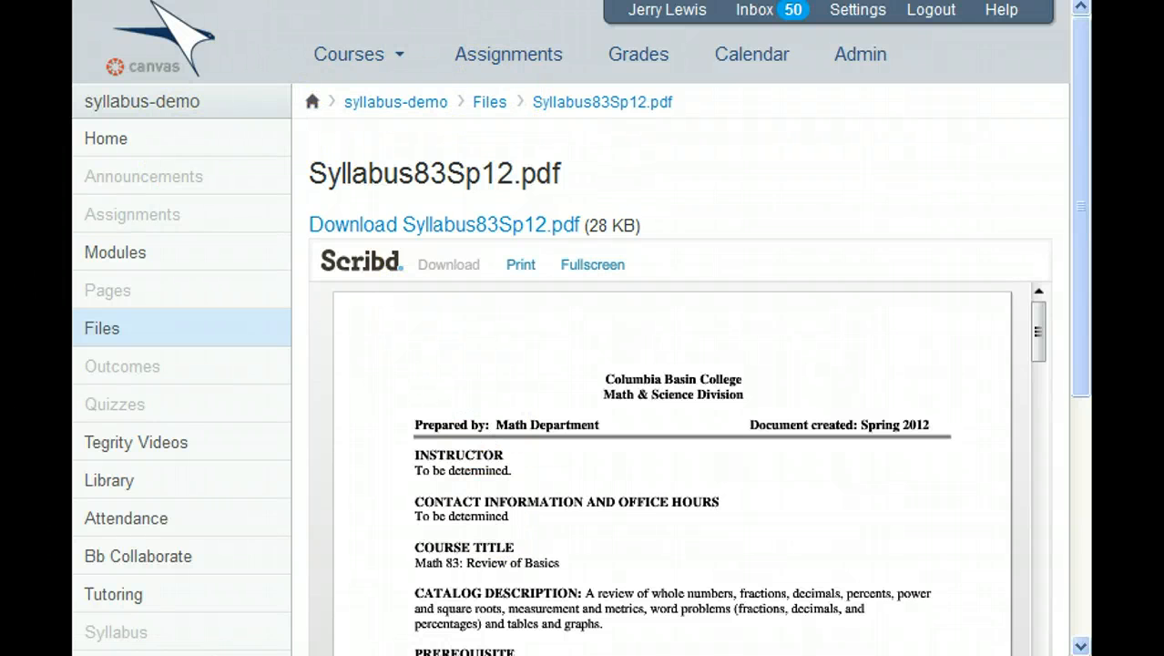
pyautogui.hotkey('alt', 'Left')
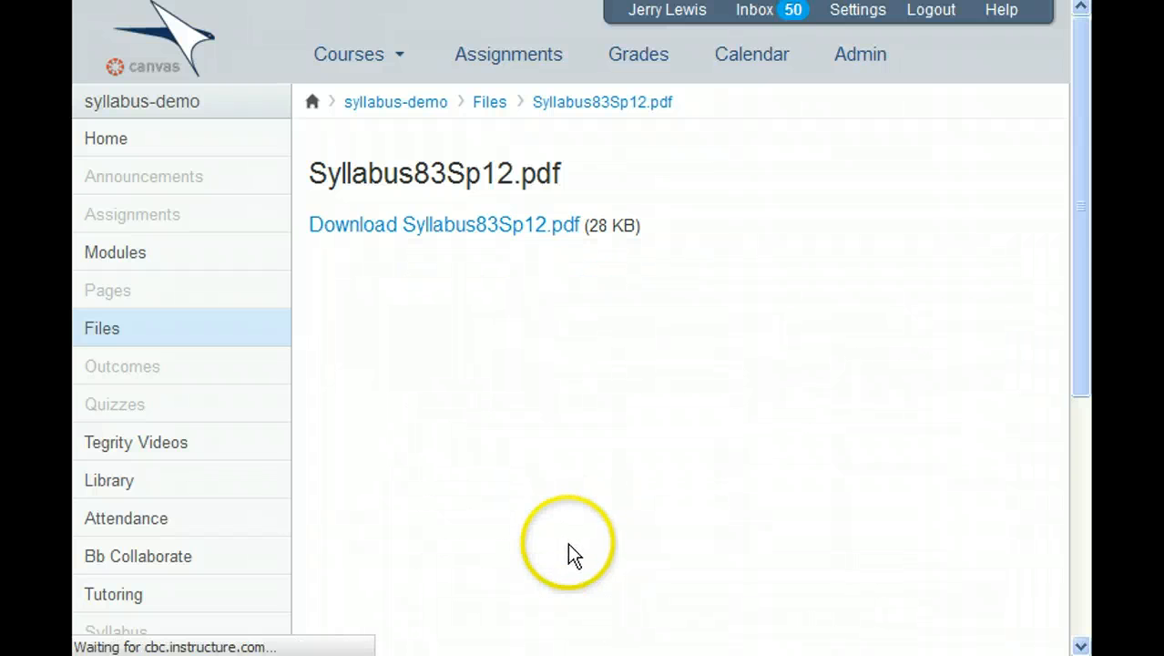
pyautogui.scroll(-3, 518, 444)
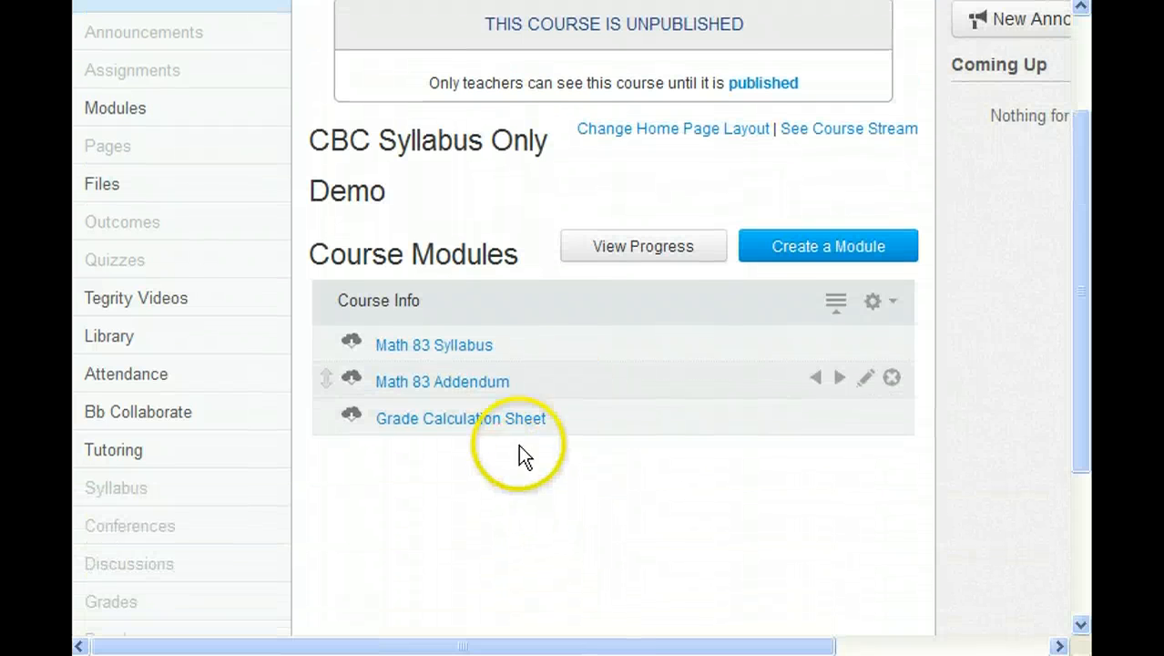
# - Open the Math 83 Addendum PDF, then leave Student View
pyautogui.click(476, 382)
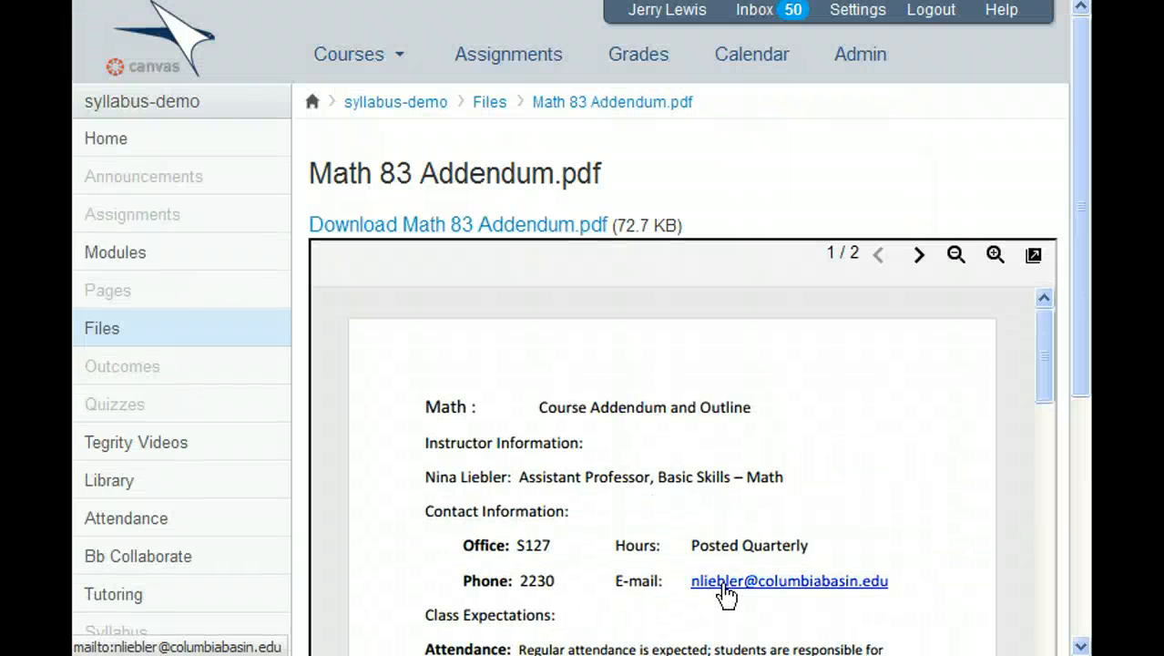
pyautogui.click(730, 532)
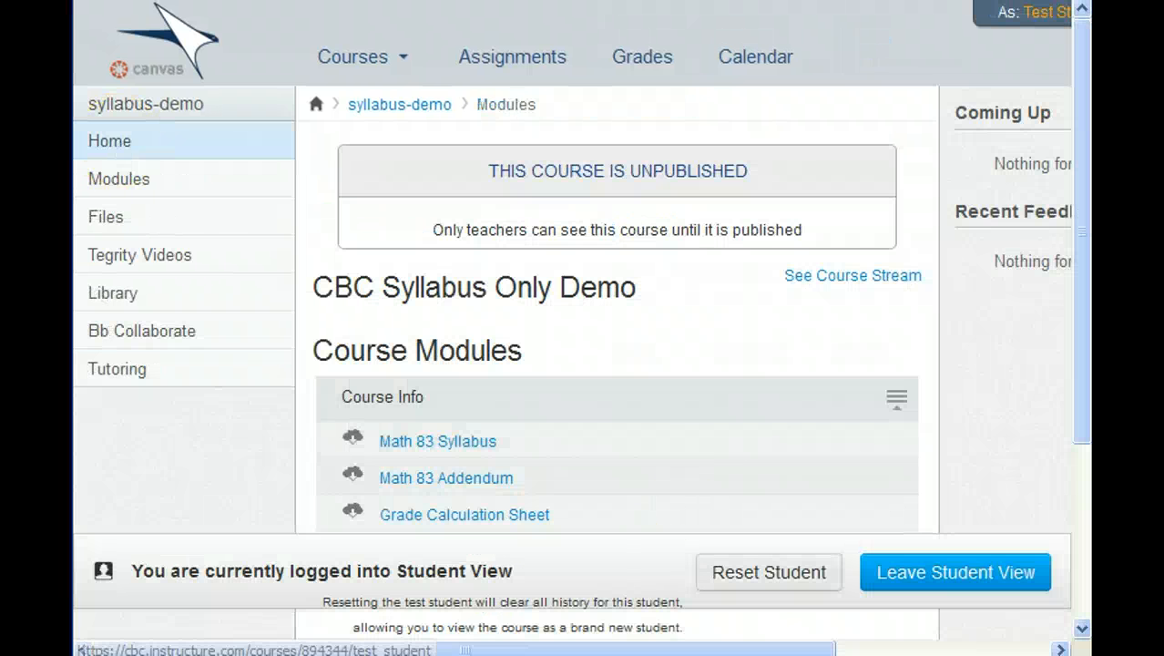
pyautogui.click(933, 587)
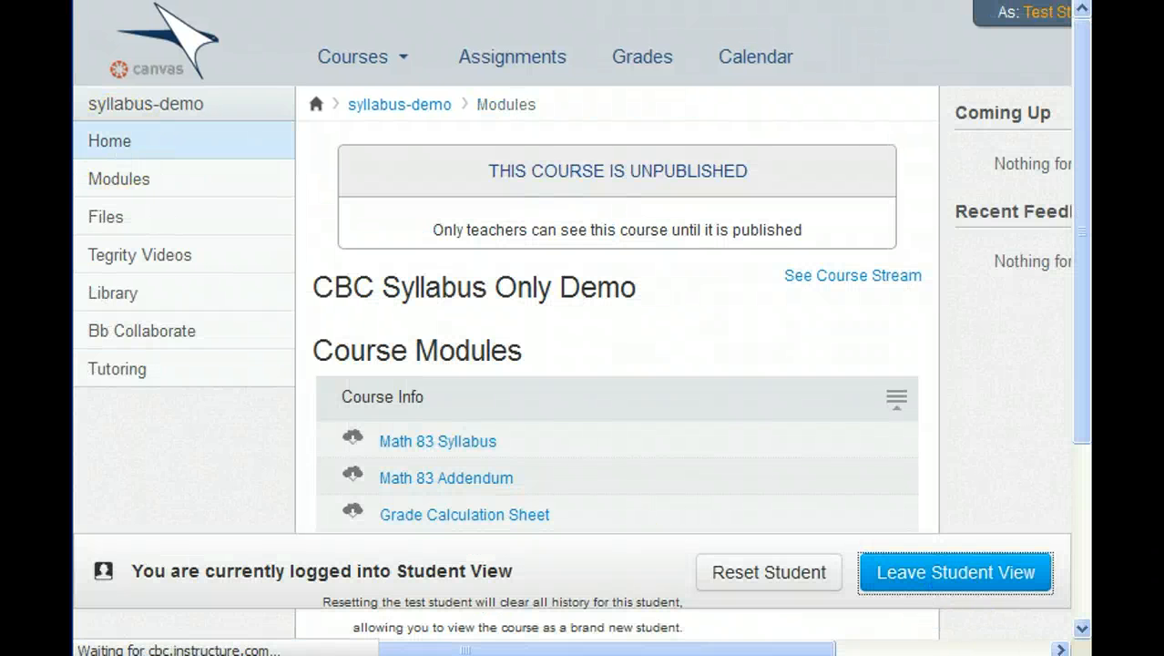